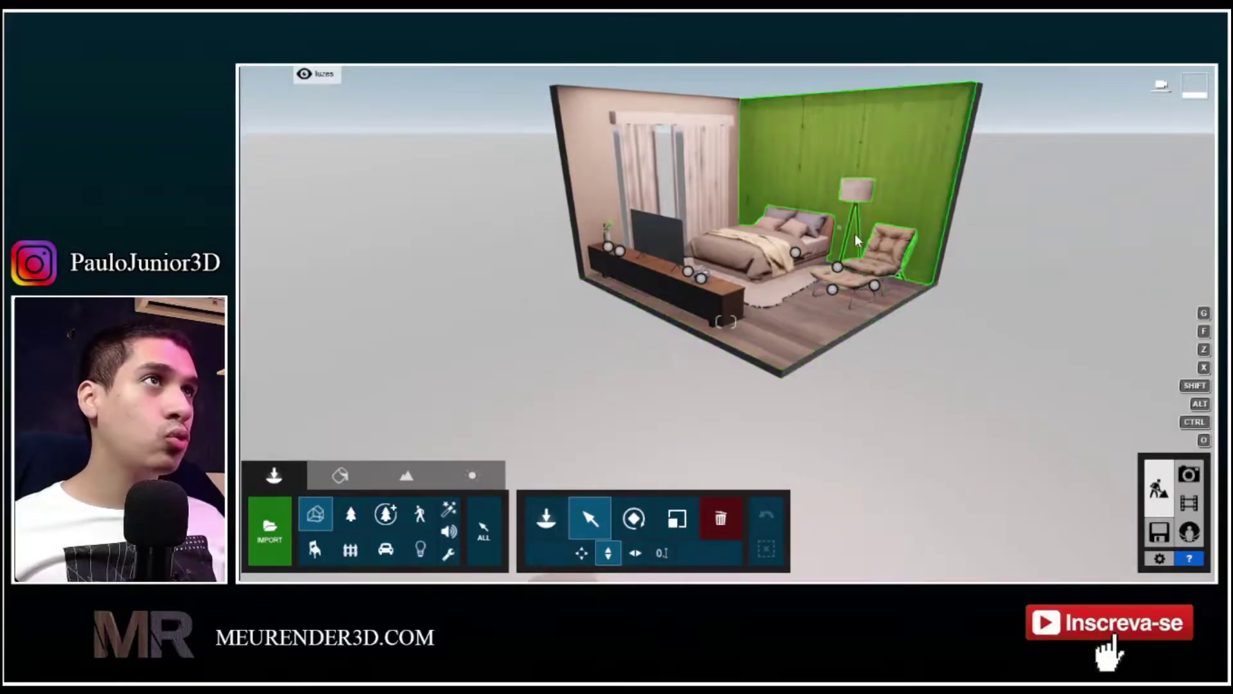
key(w)
key(d)
right_drag(726, 321, 757, 285)
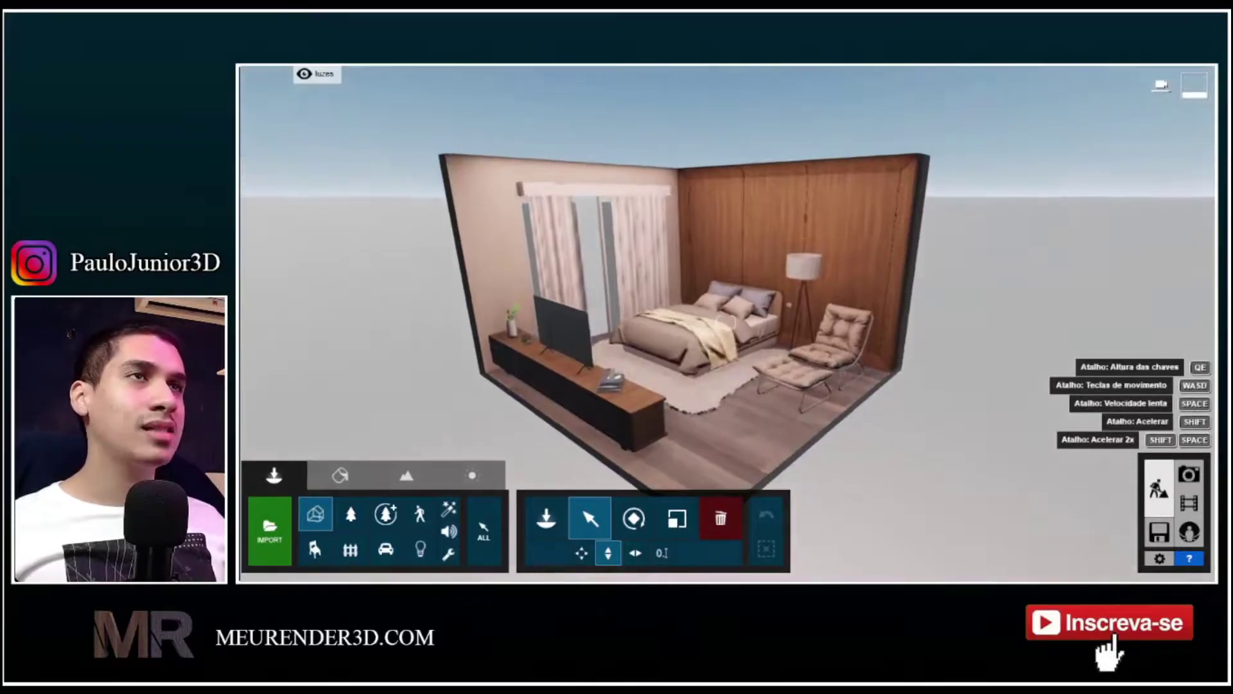
key(s)
key(w)
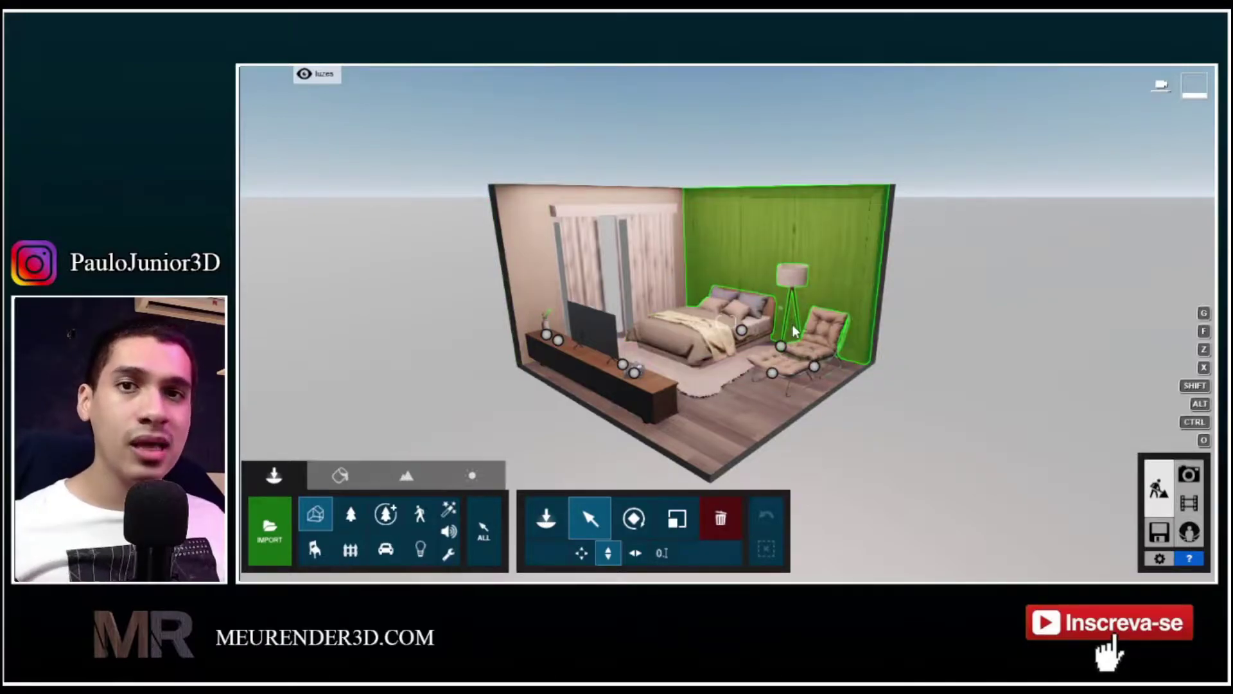
Step: Show the "fundo" layer and inspect the backdrop model surrounding the bedroom
mouse_move(317, 82)
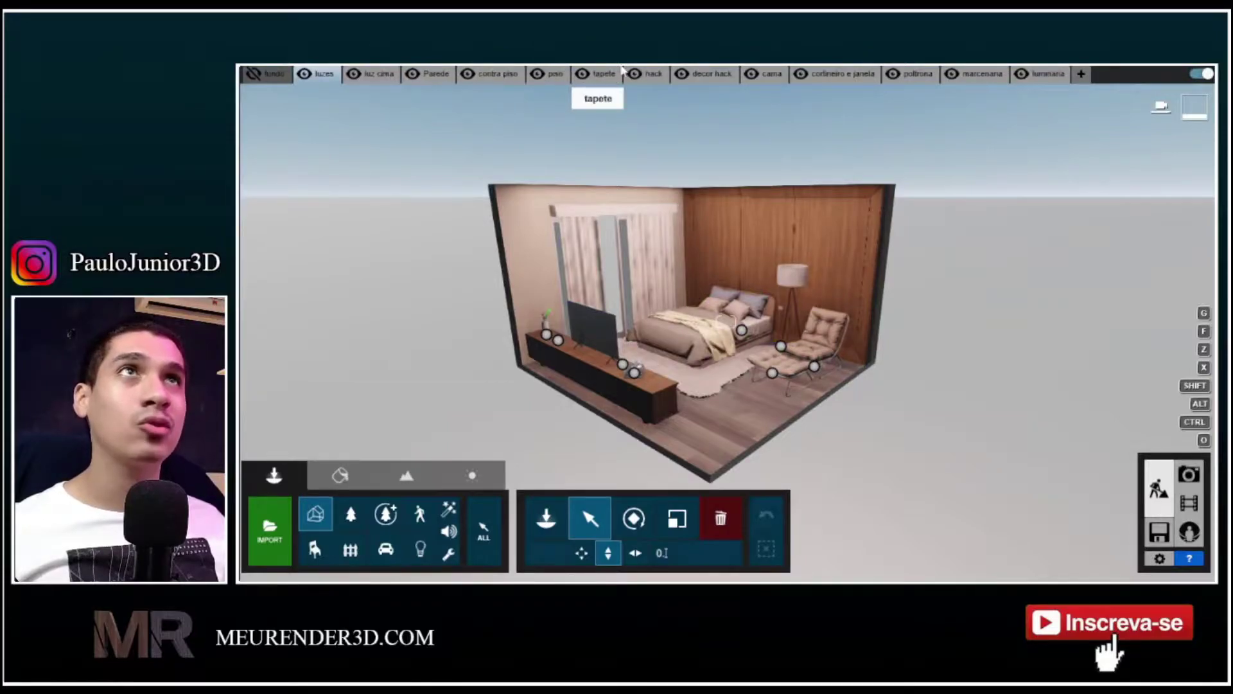
click(253, 74)
right_drag(554, 235, 554, 211)
key(s)
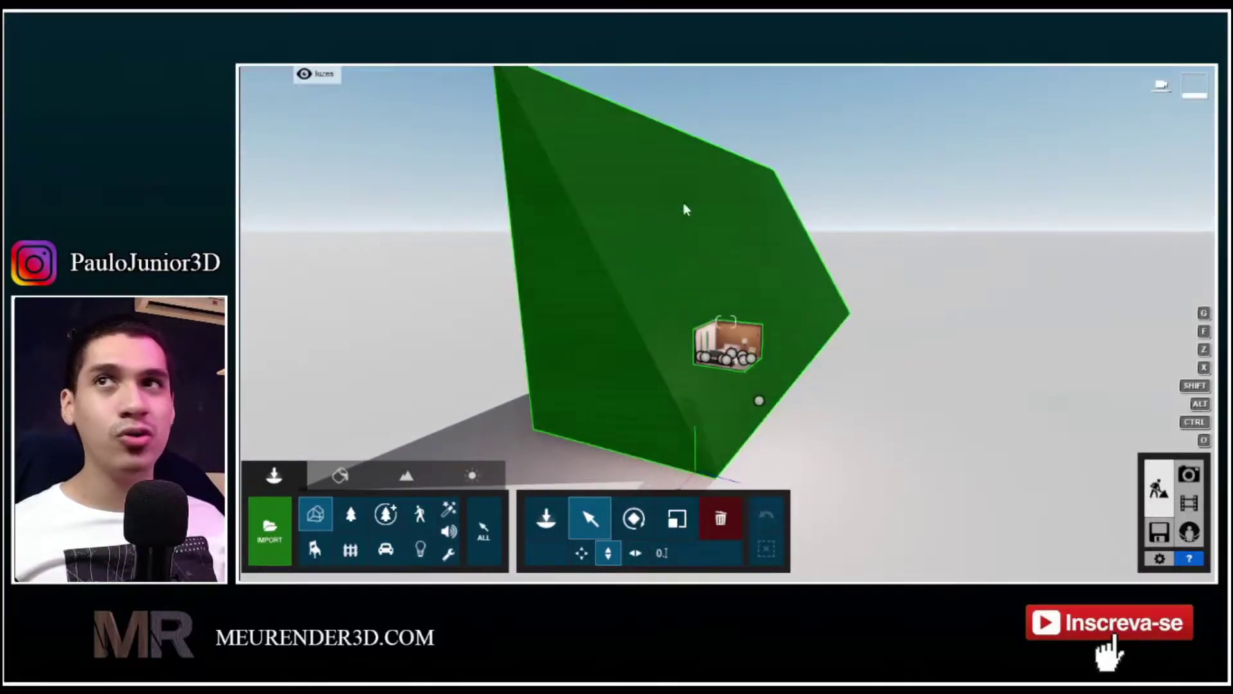
key(w)
right_drag(837, 278, 837, 284)
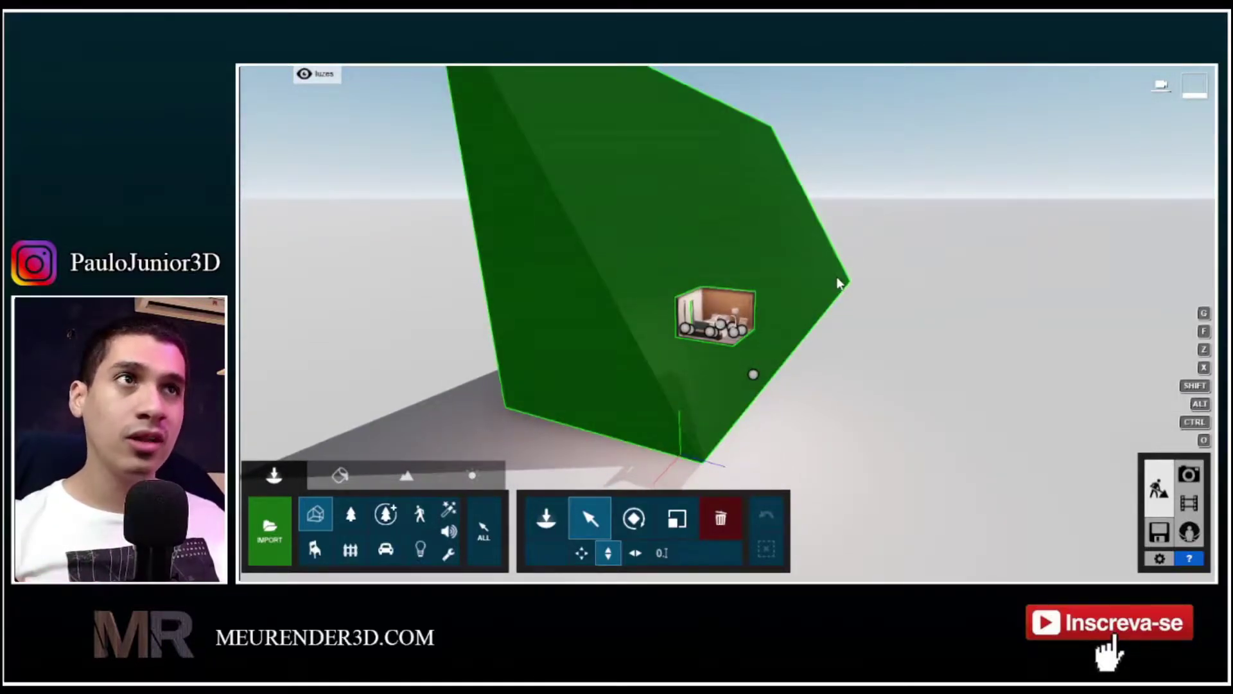
Step: Hide the "fundo" layer again, leaving only the bedroom model in the scene
click(255, 74)
right_drag(742, 203, 748, 191)
key(w)
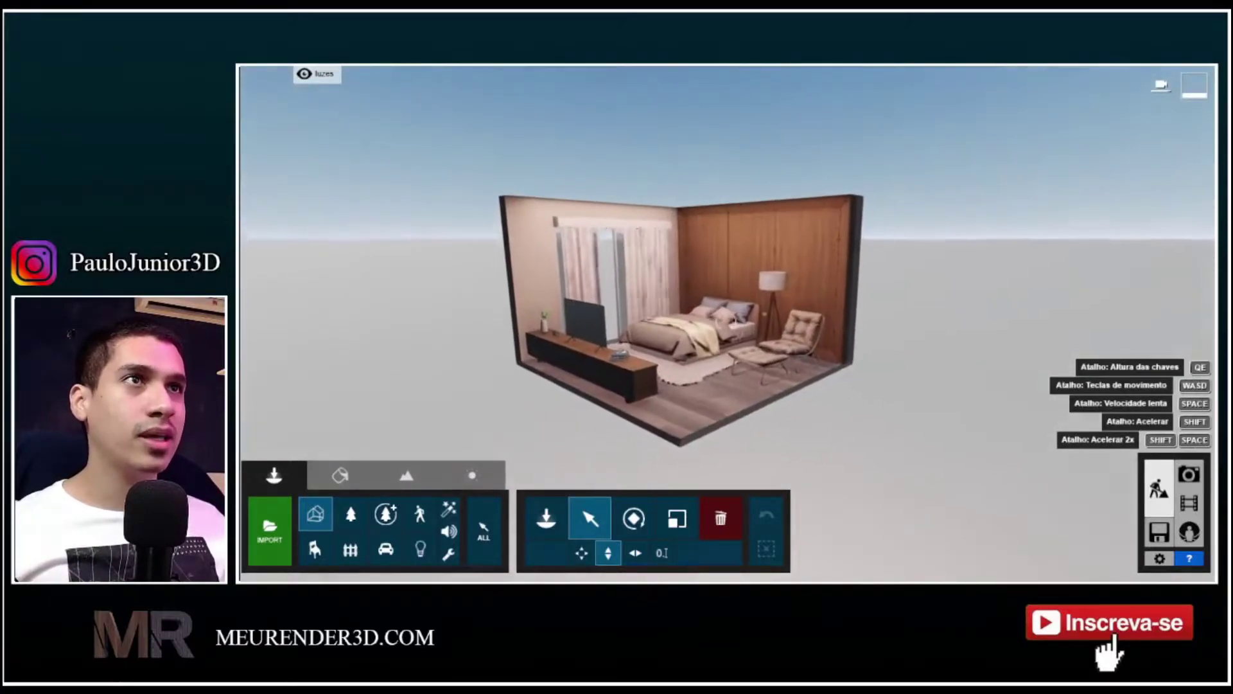
Step: In photo mode, turn off layer 1 (fundo) in photo 1's "Visibilidade da camada" effect and refresh the preview
click(1189, 474)
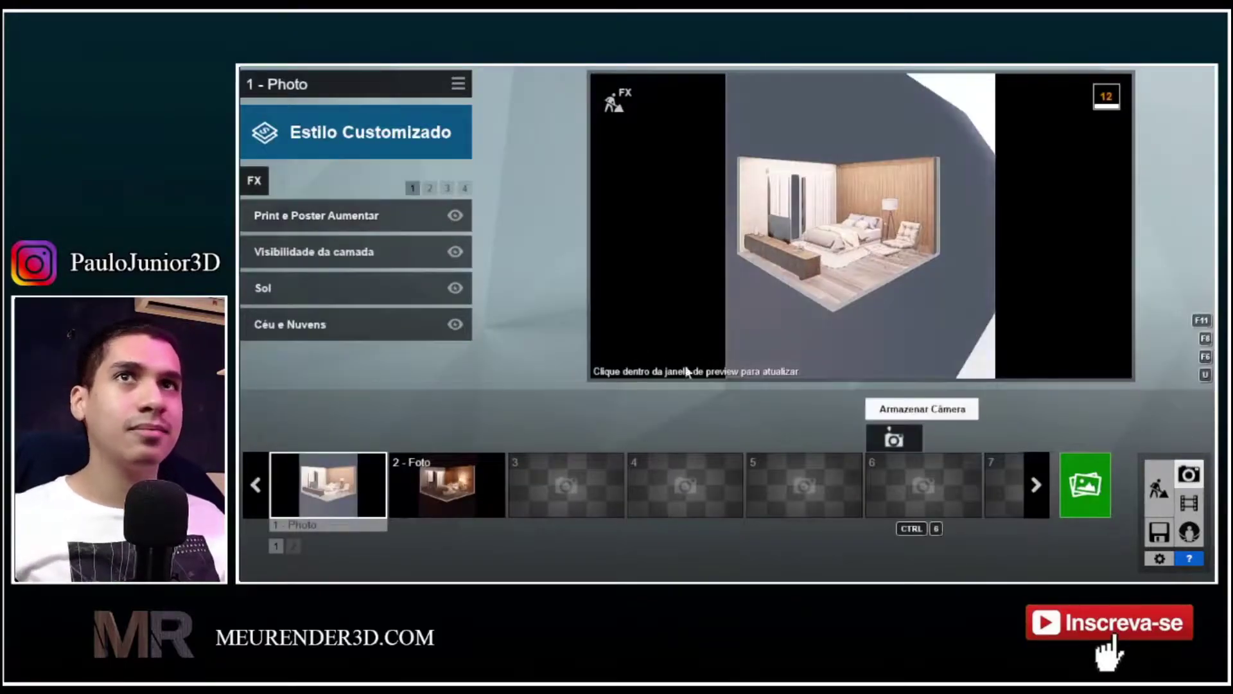
click(351, 254)
click(255, 246)
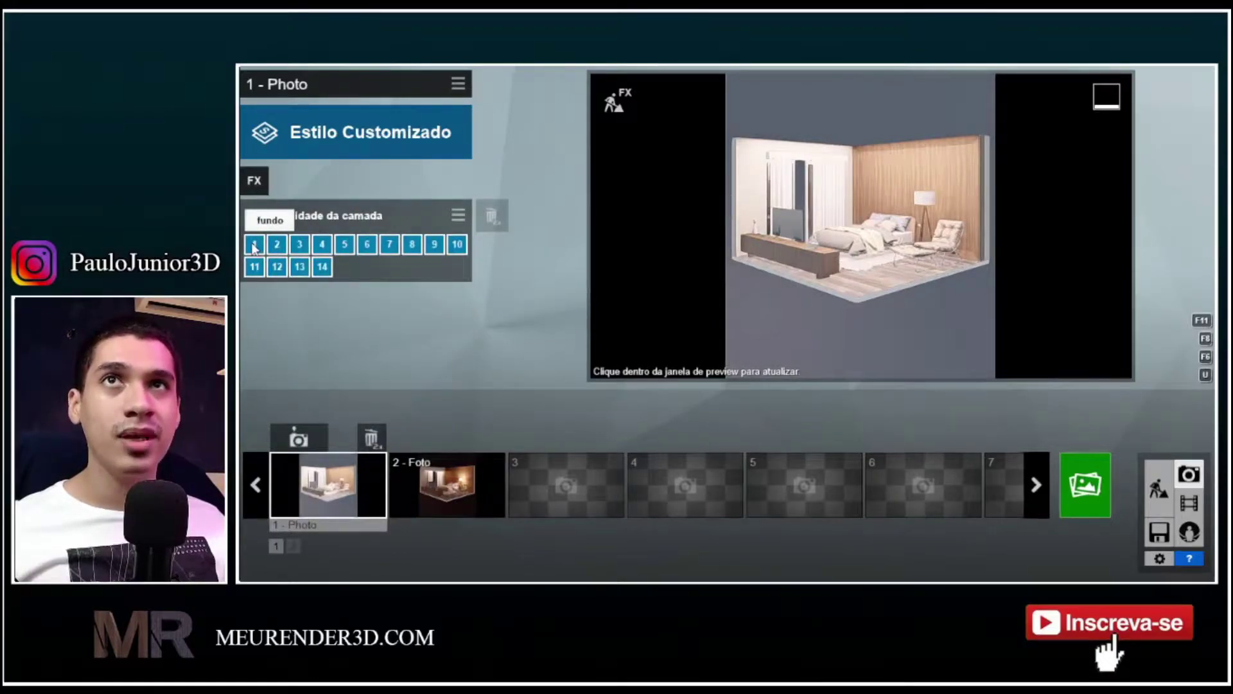
click(1050, 281)
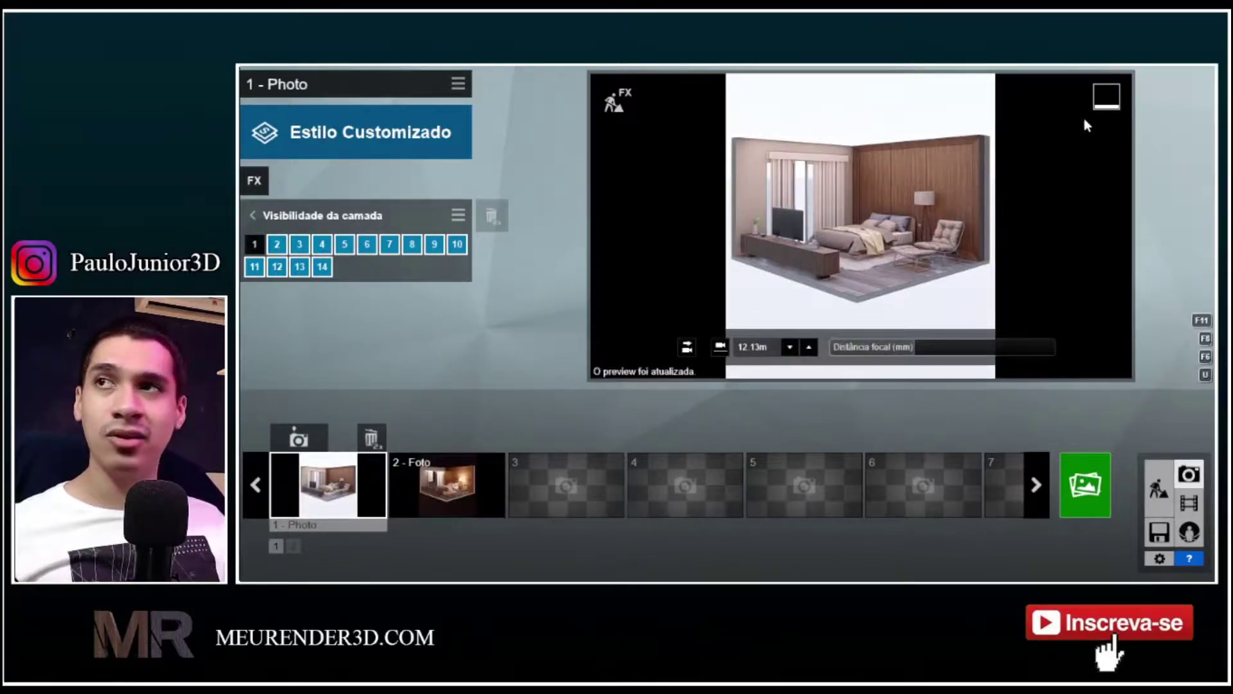
mouse_move(945, 272)
right_down()
mouse_move(948, 366)
mouse_move(952, 295)
right_up()
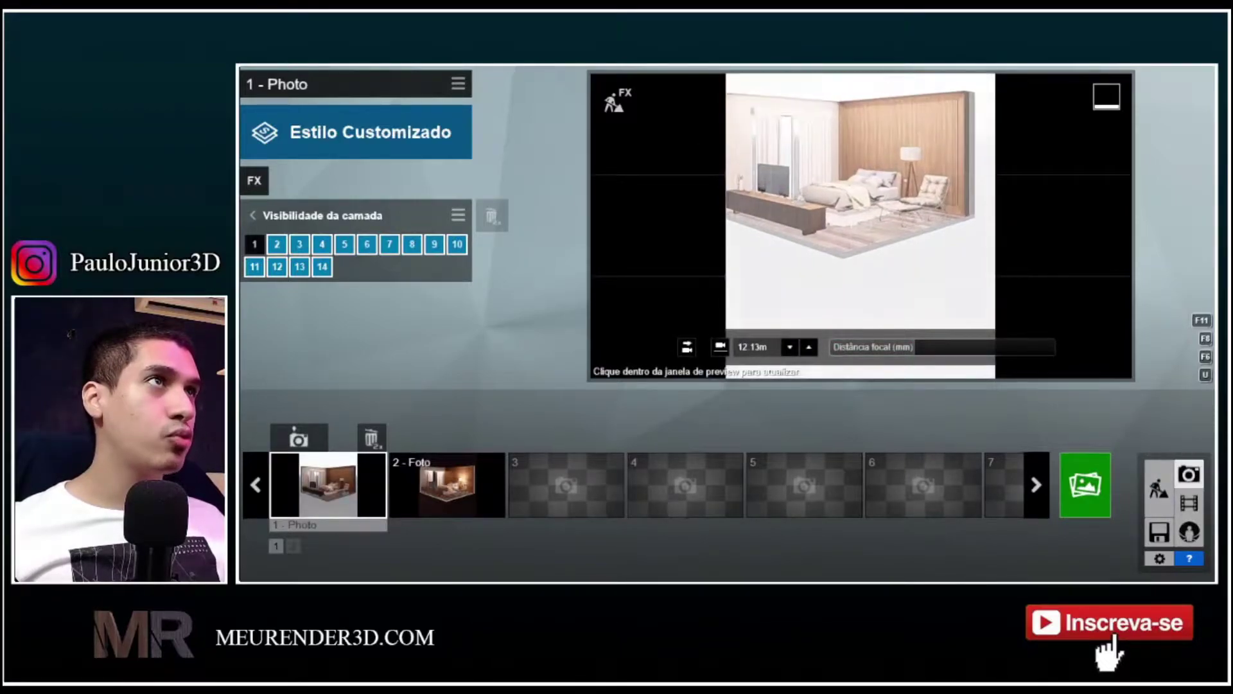
Step: Return to build mode and examine the bedroom model and the scene's layers
click(1159, 488)
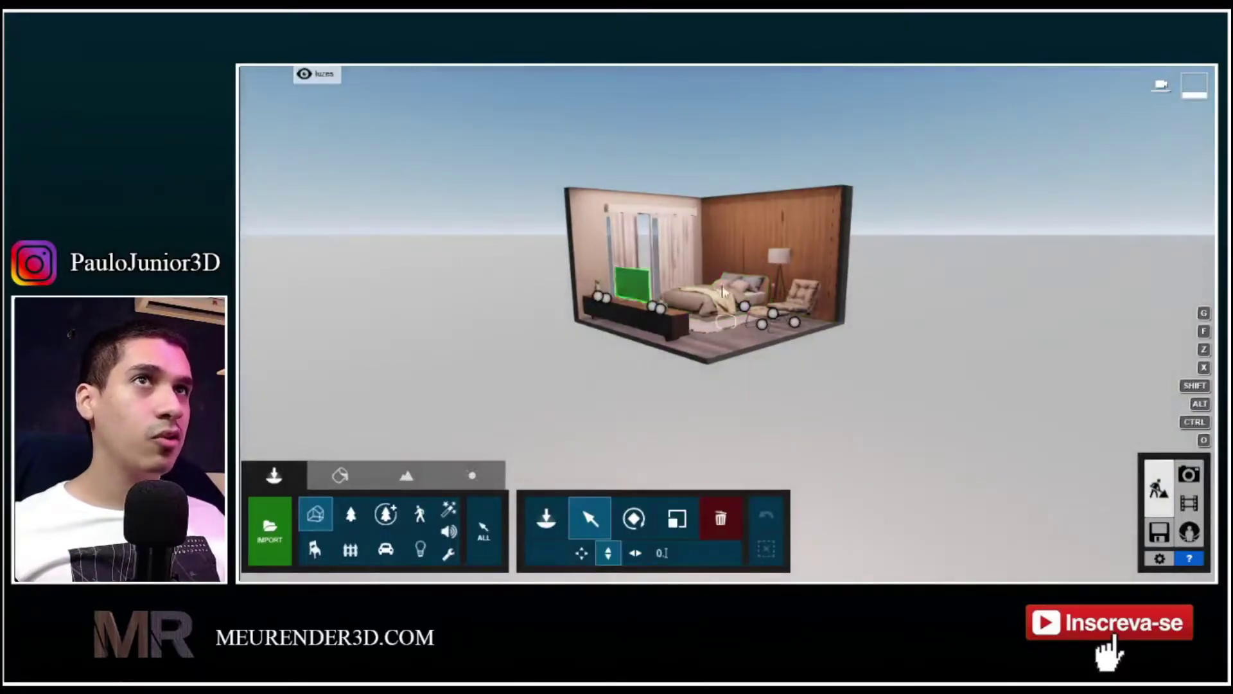
key(w)
key(a)
right_drag(746, 267, 718, 272)
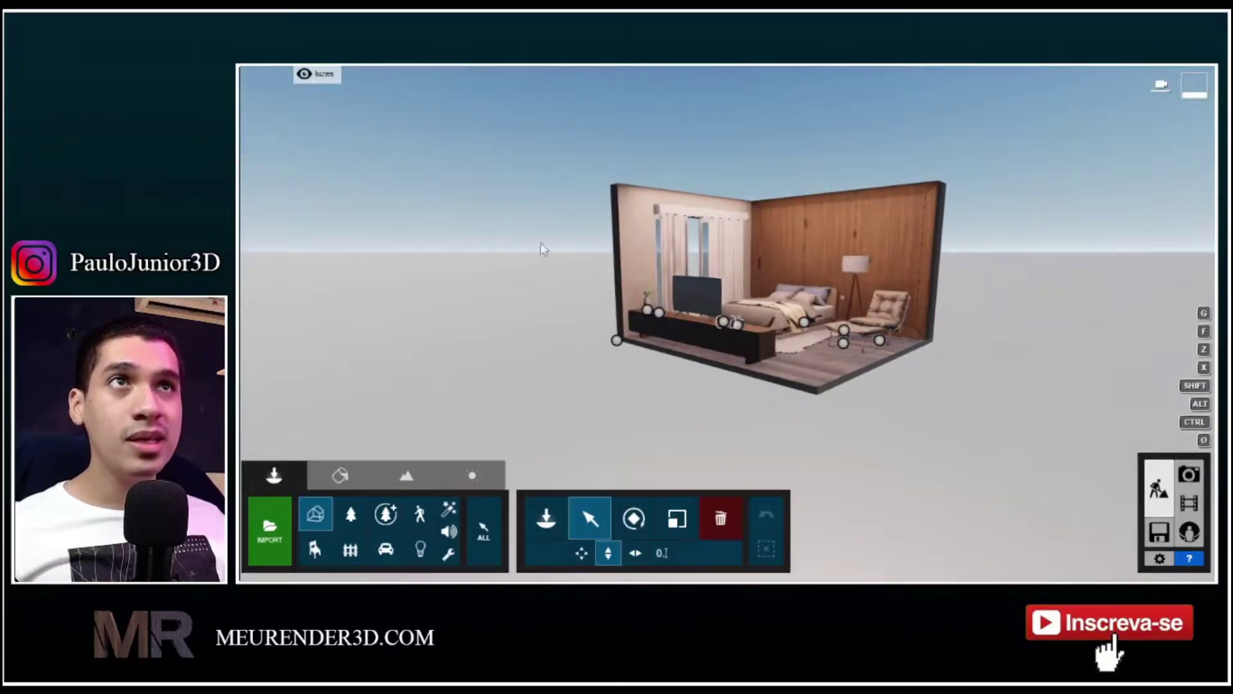
mouse_move(631, 100)
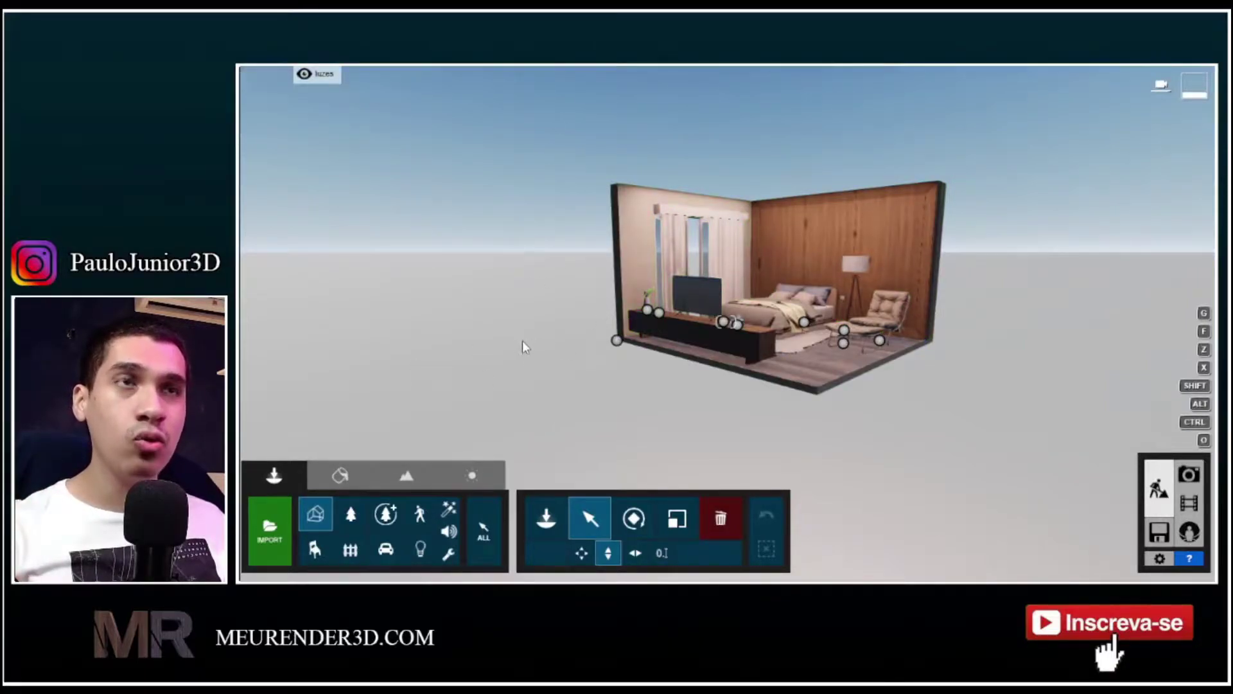
Step: View the new-project templates, including "White", and return to the bedroom scene
click(1158, 539)
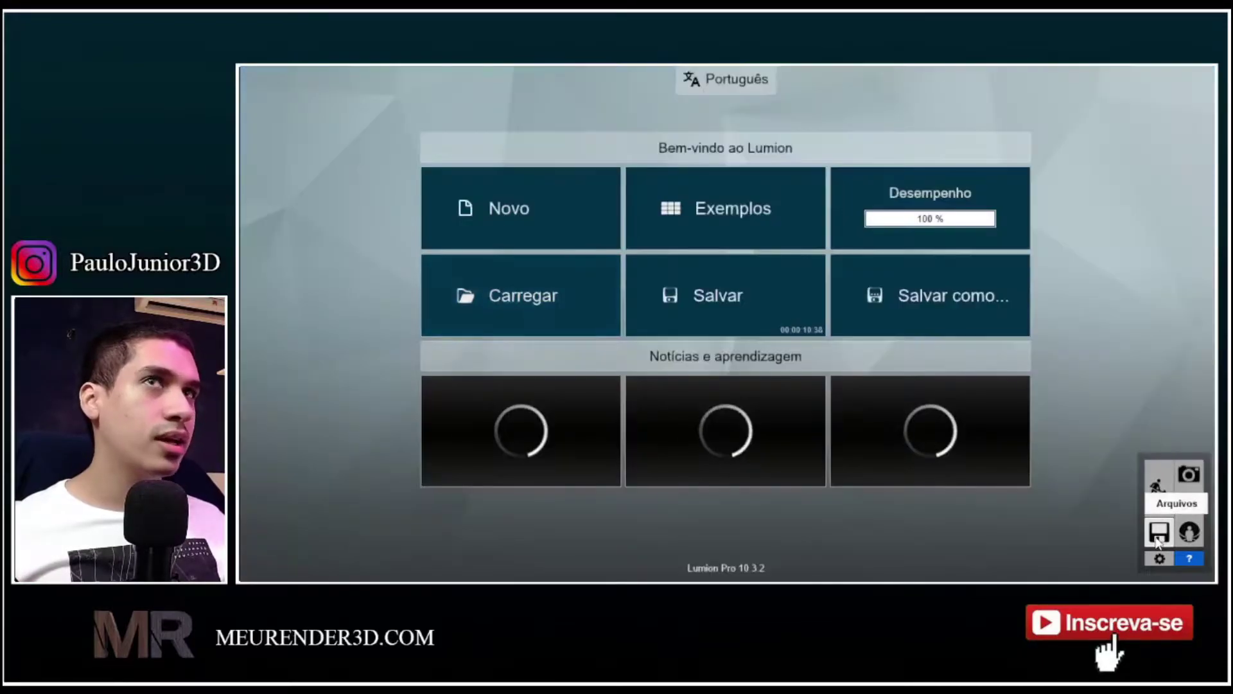
click(553, 218)
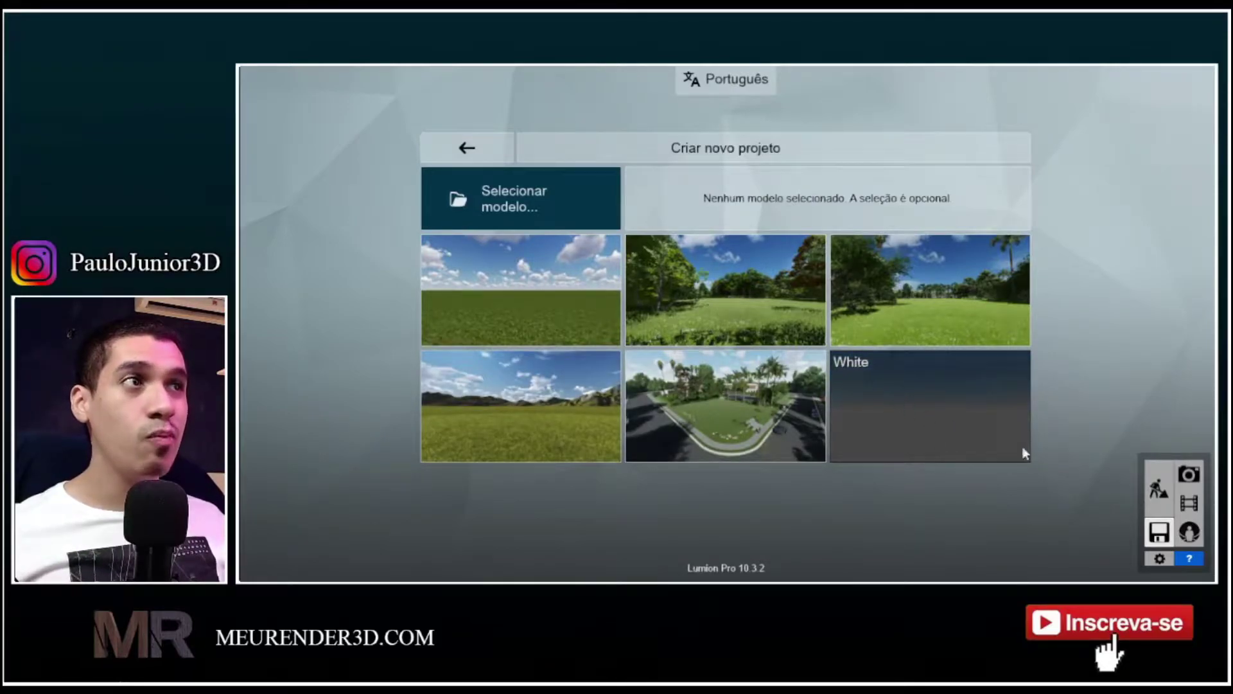
click(986, 436)
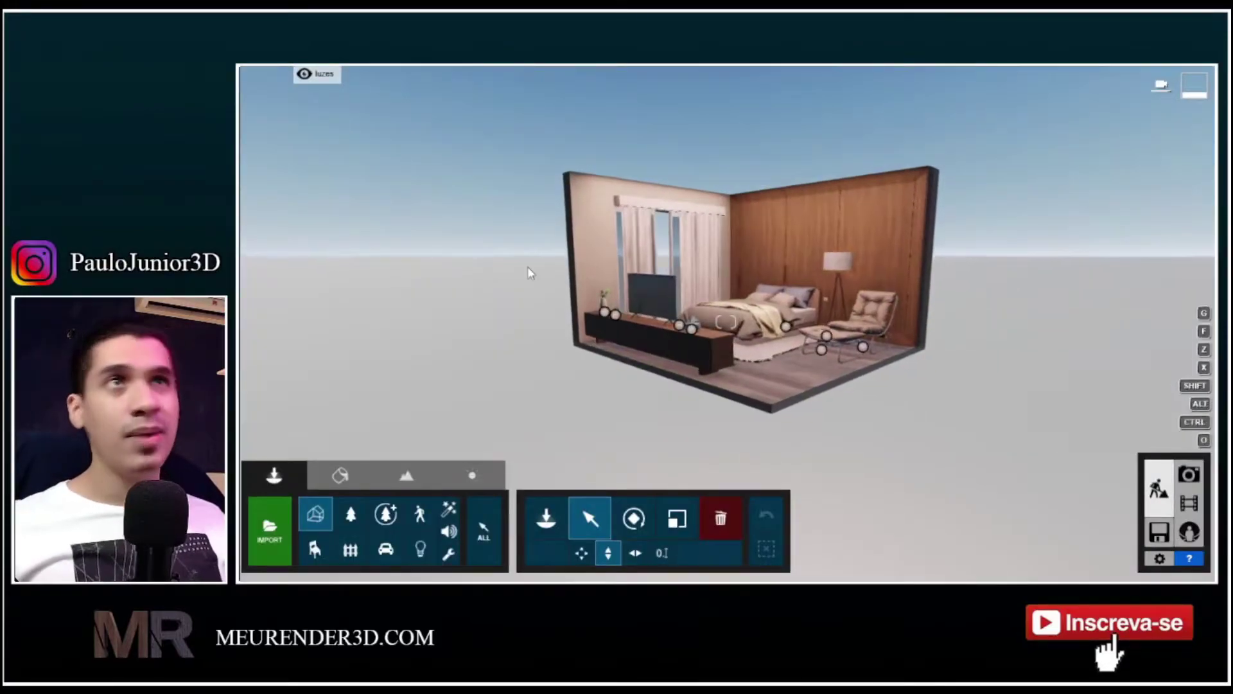
Step: Restore photo 1's camera in photo mode and turn layer 1 (fundo) back on in its layer visibility effect
mouse_move(496, 77)
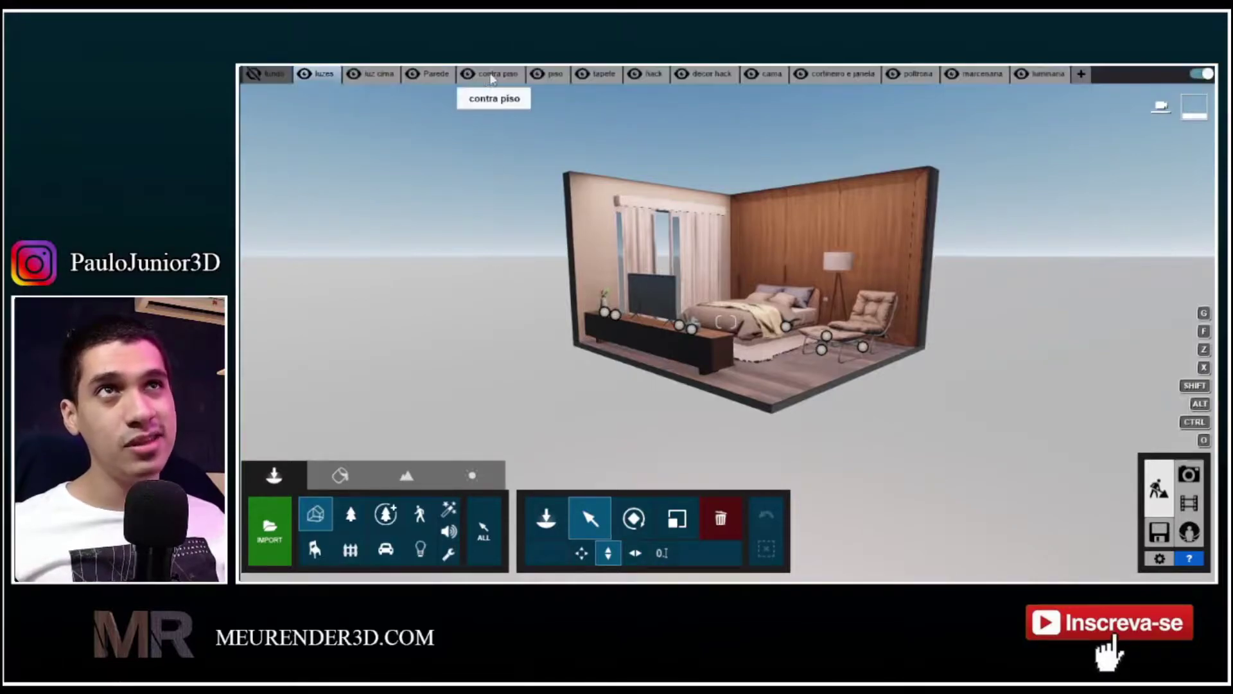
click(1189, 474)
click(308, 503)
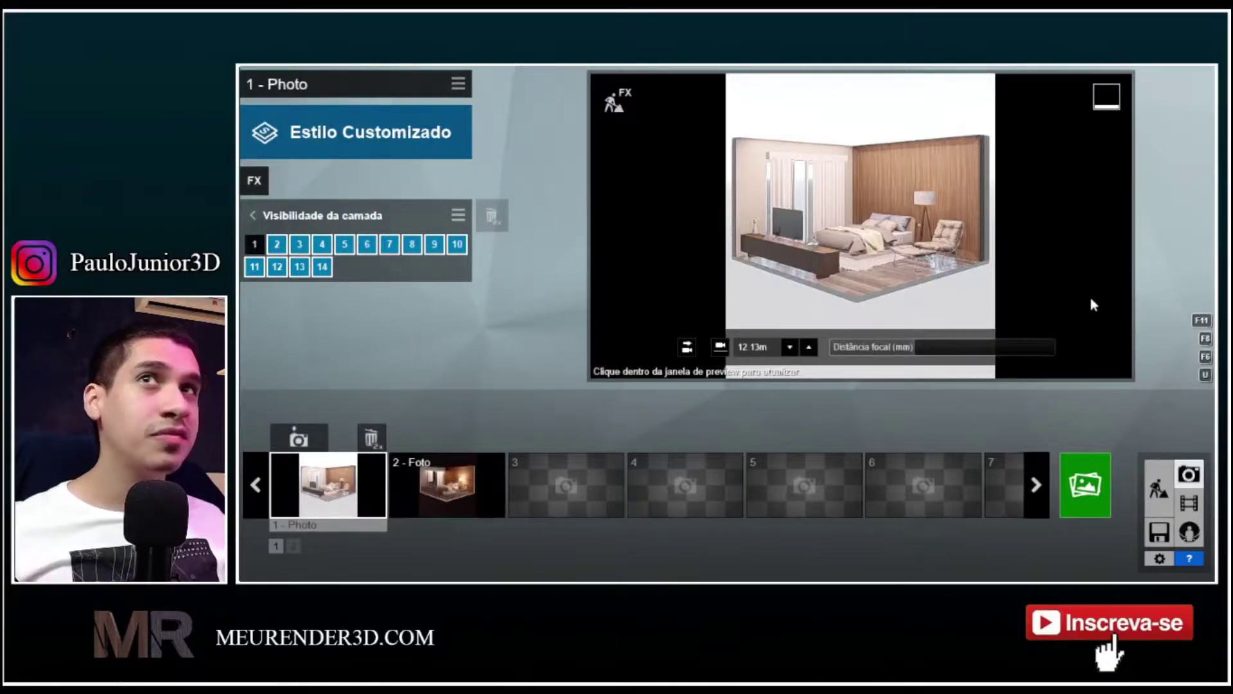
click(254, 246)
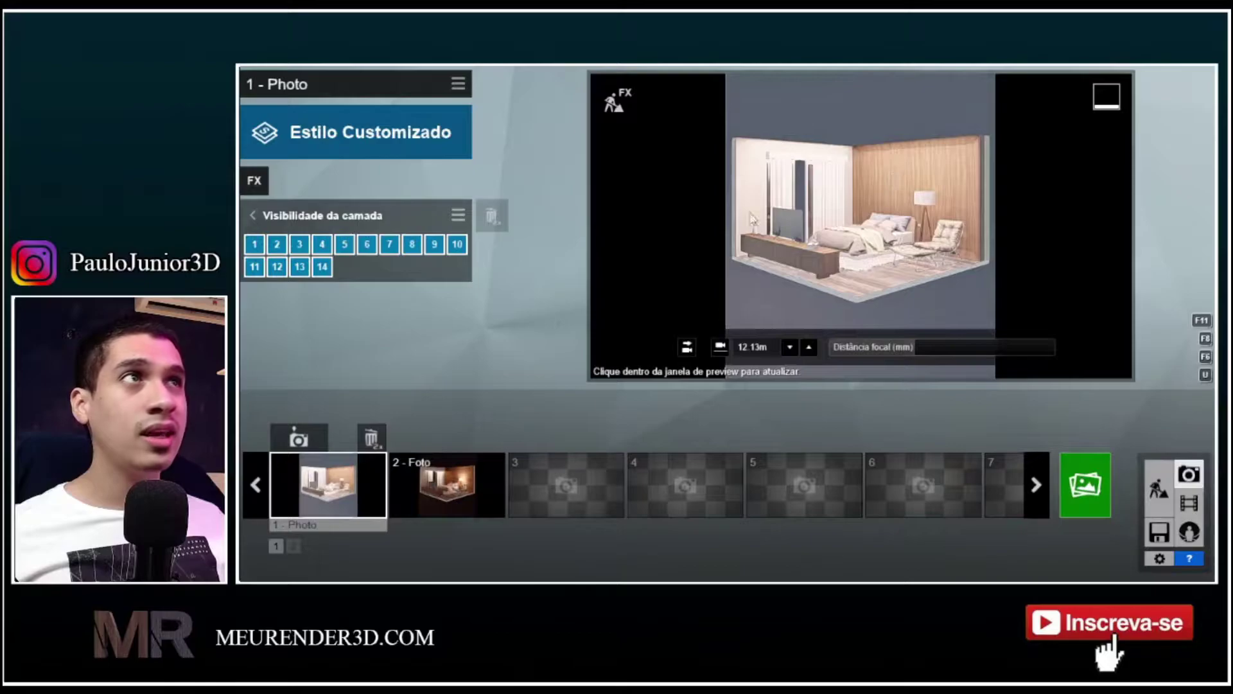
Step: Examine the backdrop around the bedroom in build mode, and go back to photo 1's stored camera in photo mode
click(1159, 488)
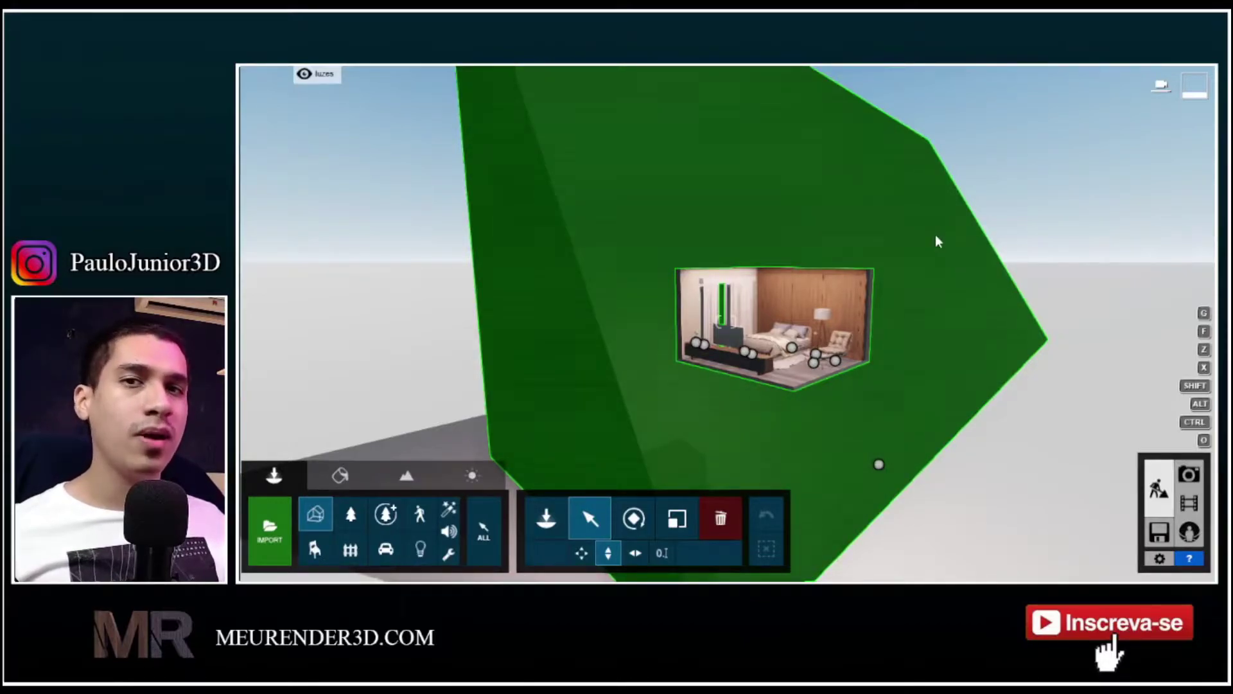
click(1189, 474)
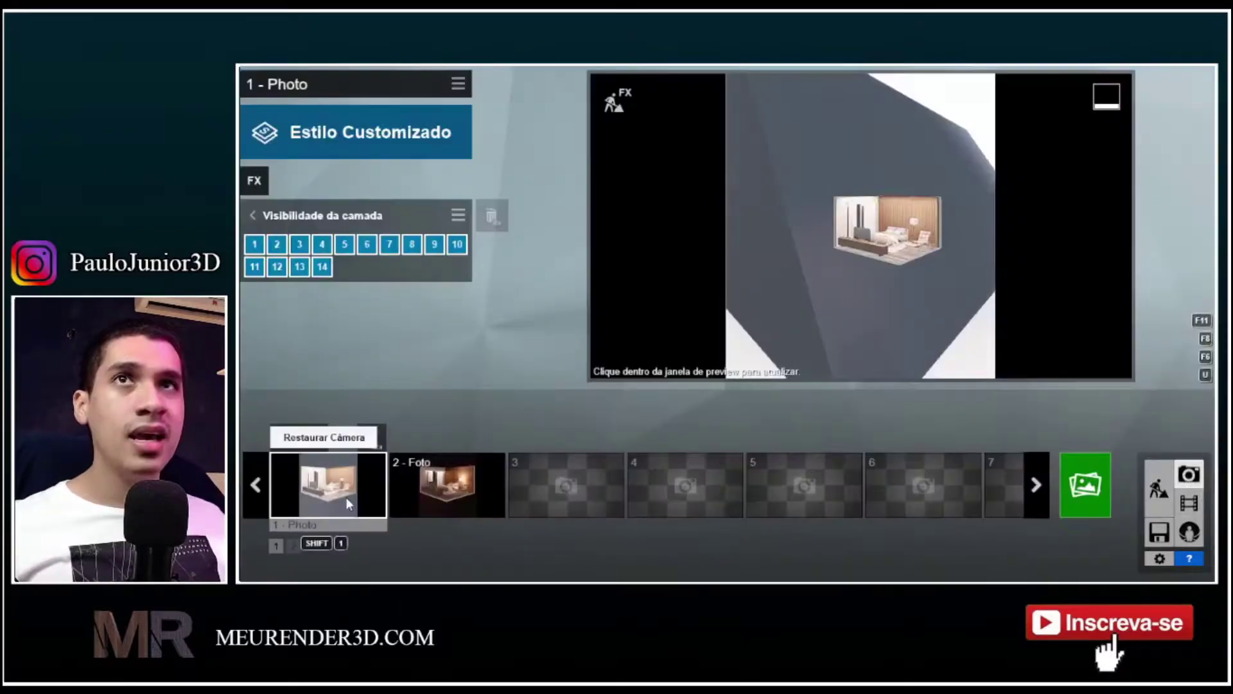
click(349, 503)
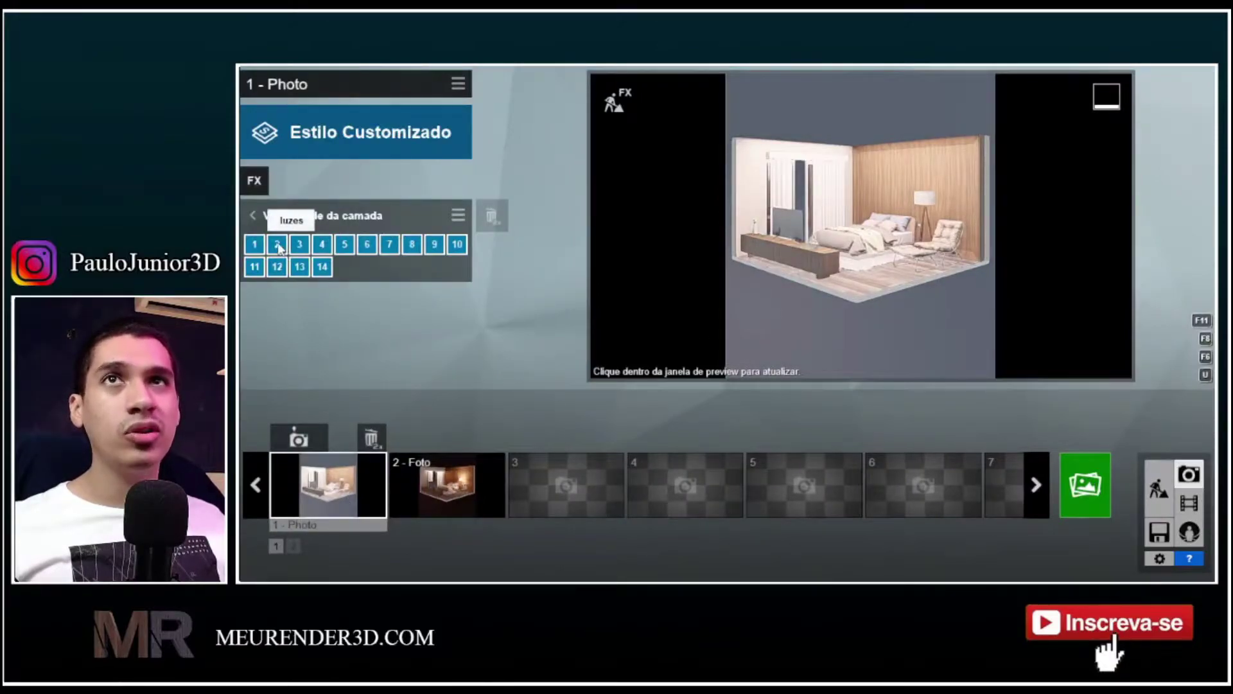
Step: Turn layer 3 (luz cima) on and back off in photo 2's "Visibilidade da camada" effect to compare the night lighting
click(460, 479)
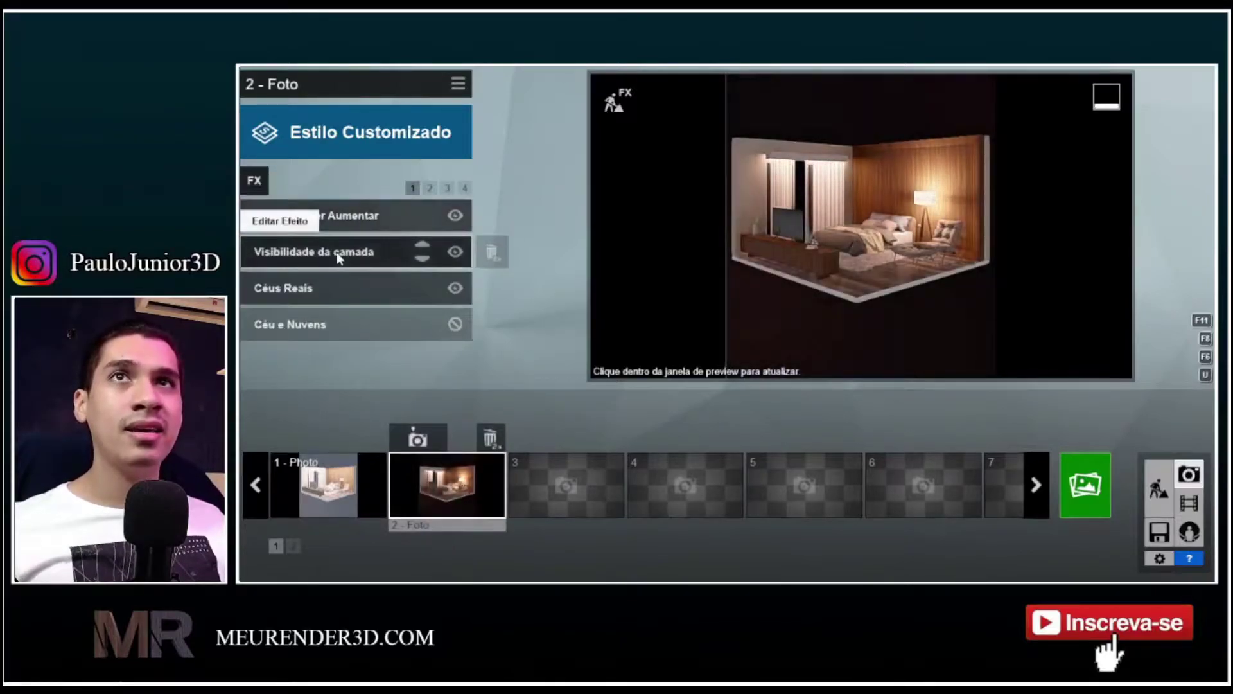
click(336, 253)
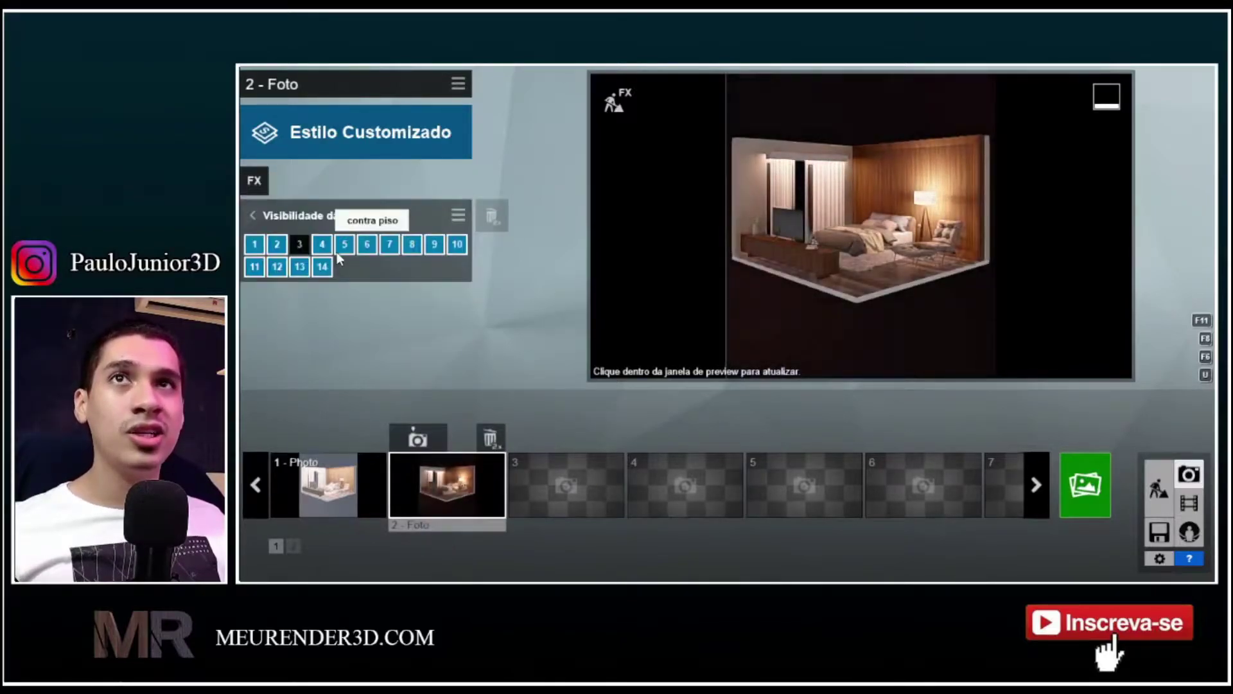
click(299, 246)
mouse_move(822, 190)
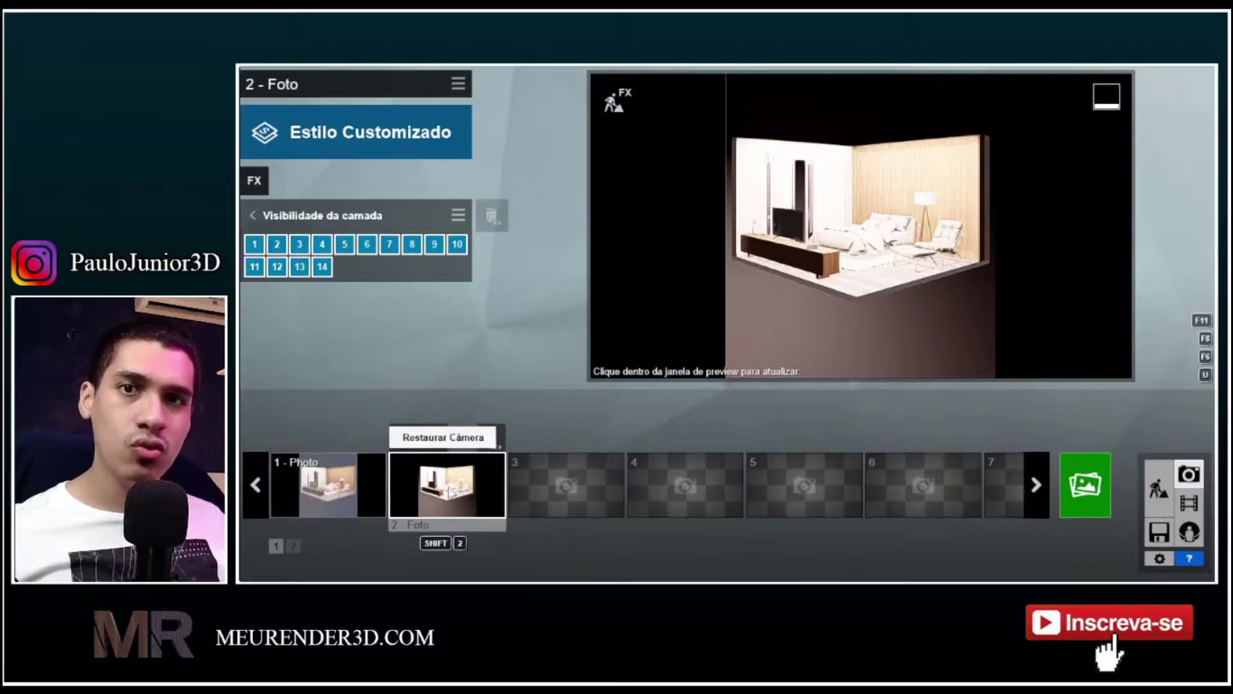
click(299, 244)
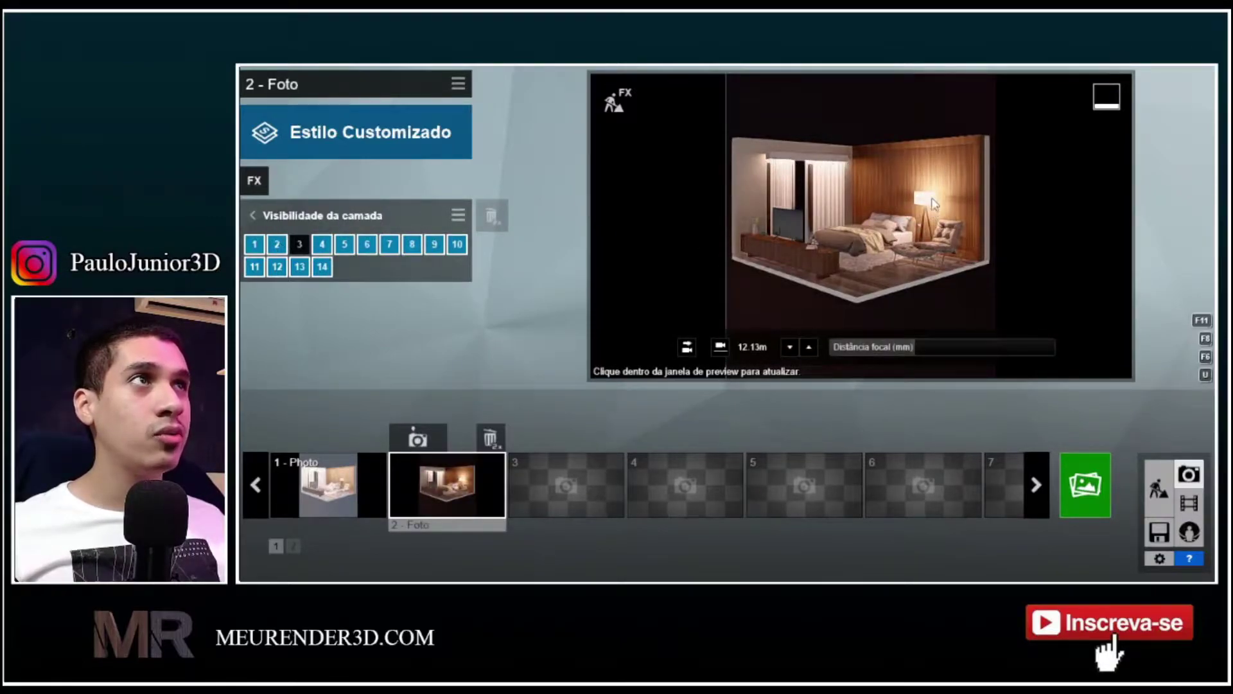
click(277, 245)
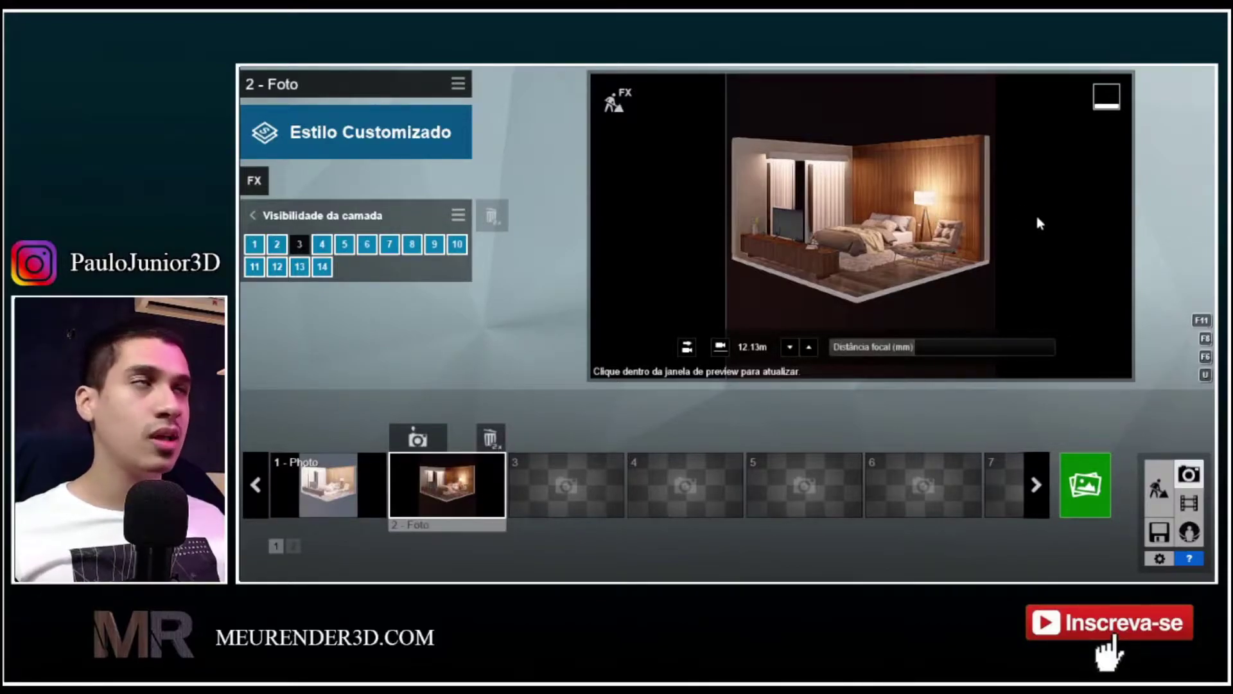
Step: Open photo 1's "Visibilidade da camada" effect to check its "luz cima" layer
click(346, 493)
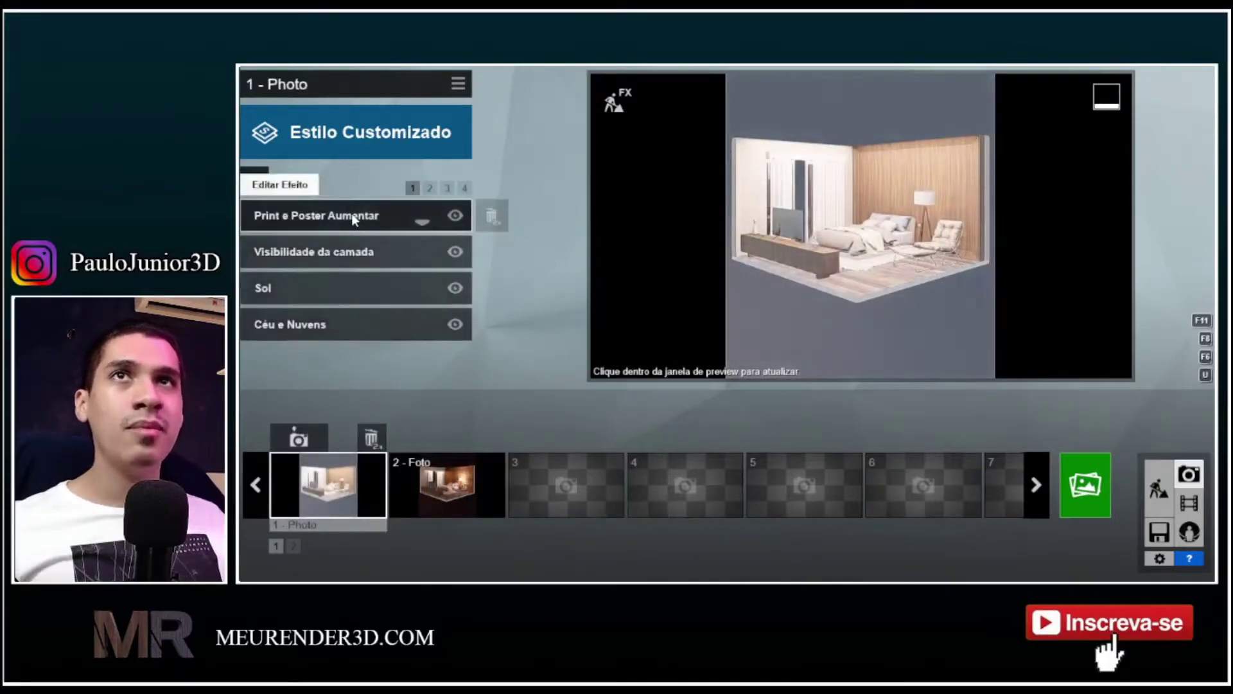
click(382, 251)
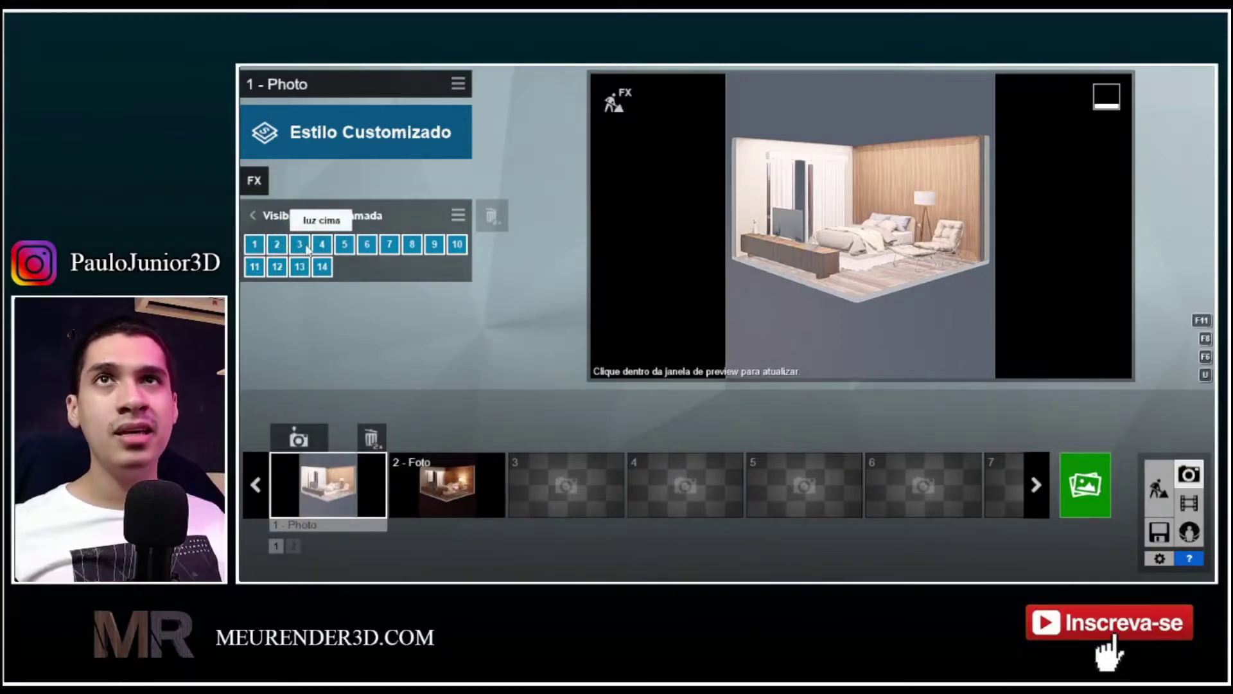
Step: In build mode, select the spotlights above the bedroom and examine their placement, layer and light properties
click(1146, 498)
click(420, 554)
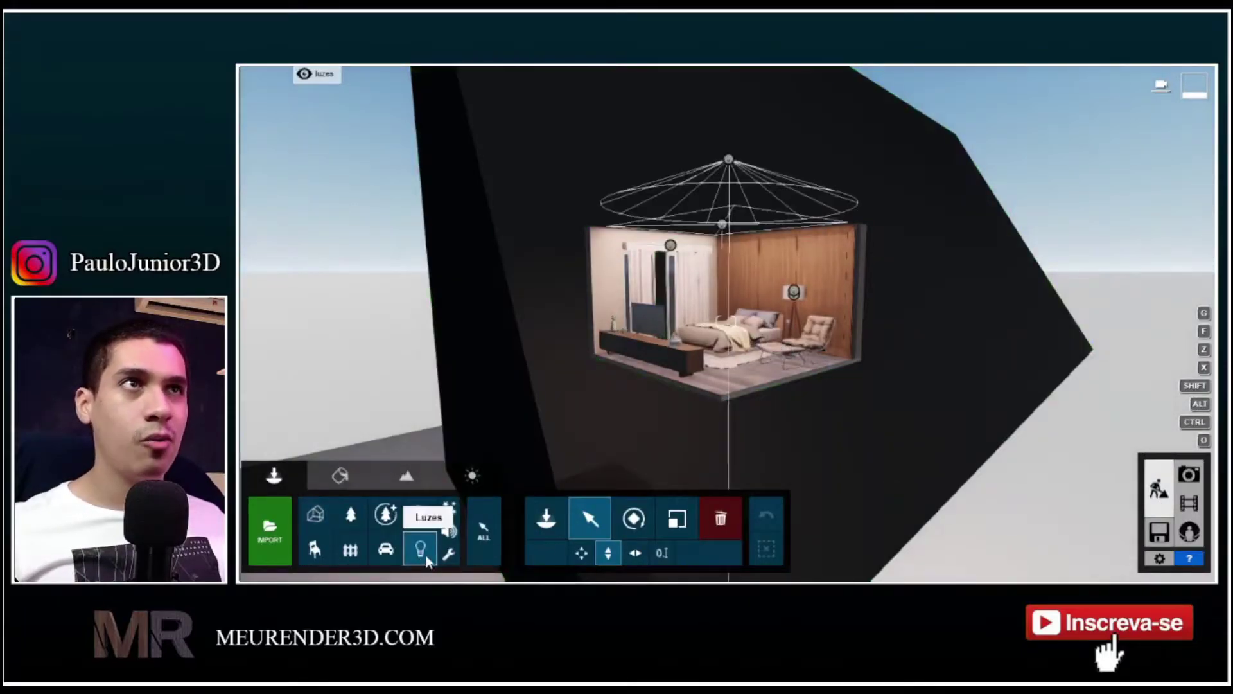
right_drag(749, 295, 750, 229)
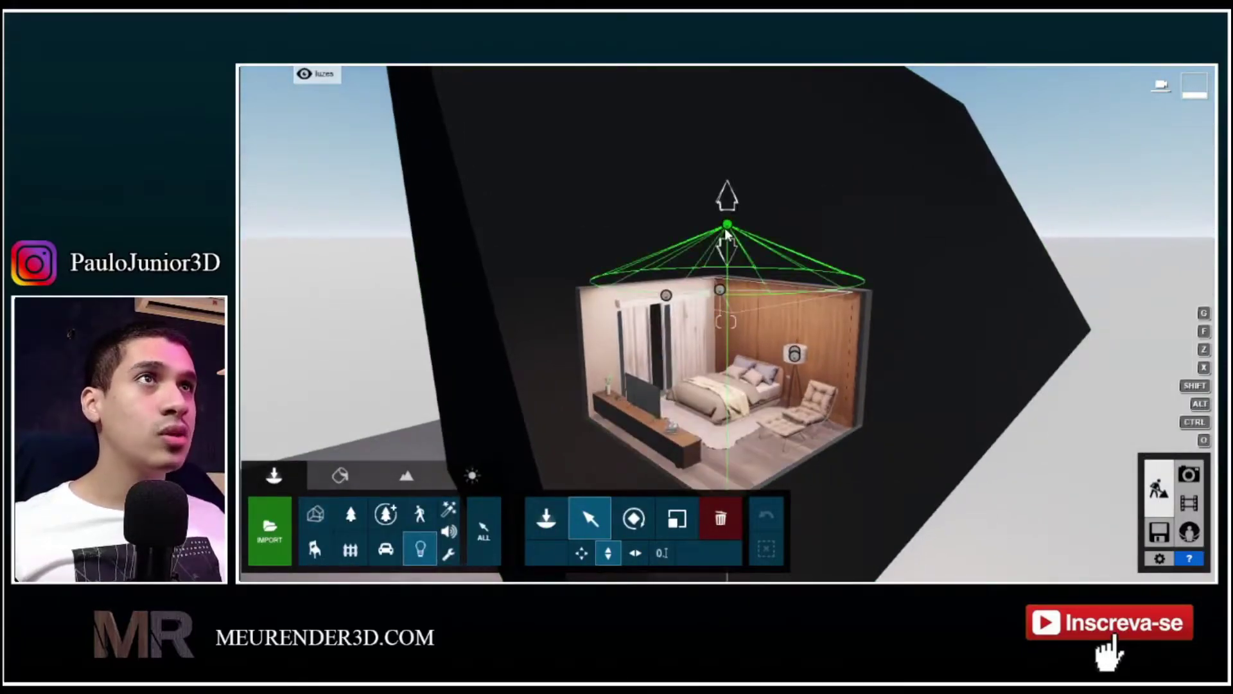
click(726, 226)
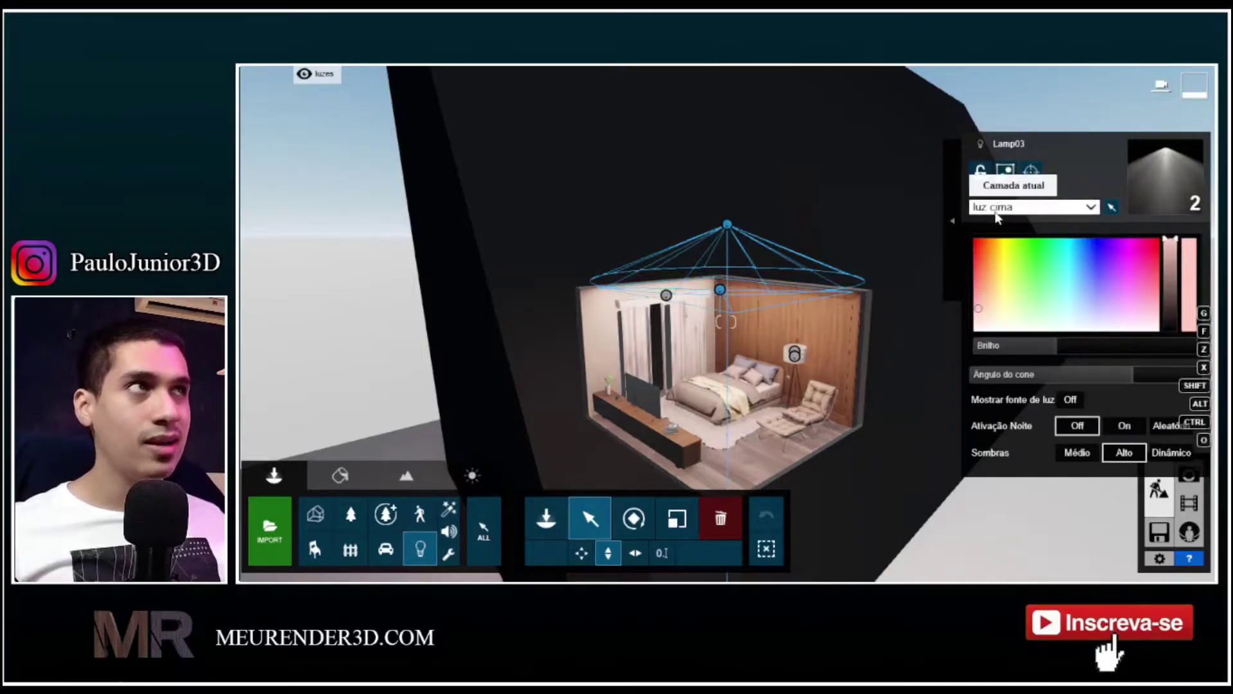
scroll(724, 297, up, 5)
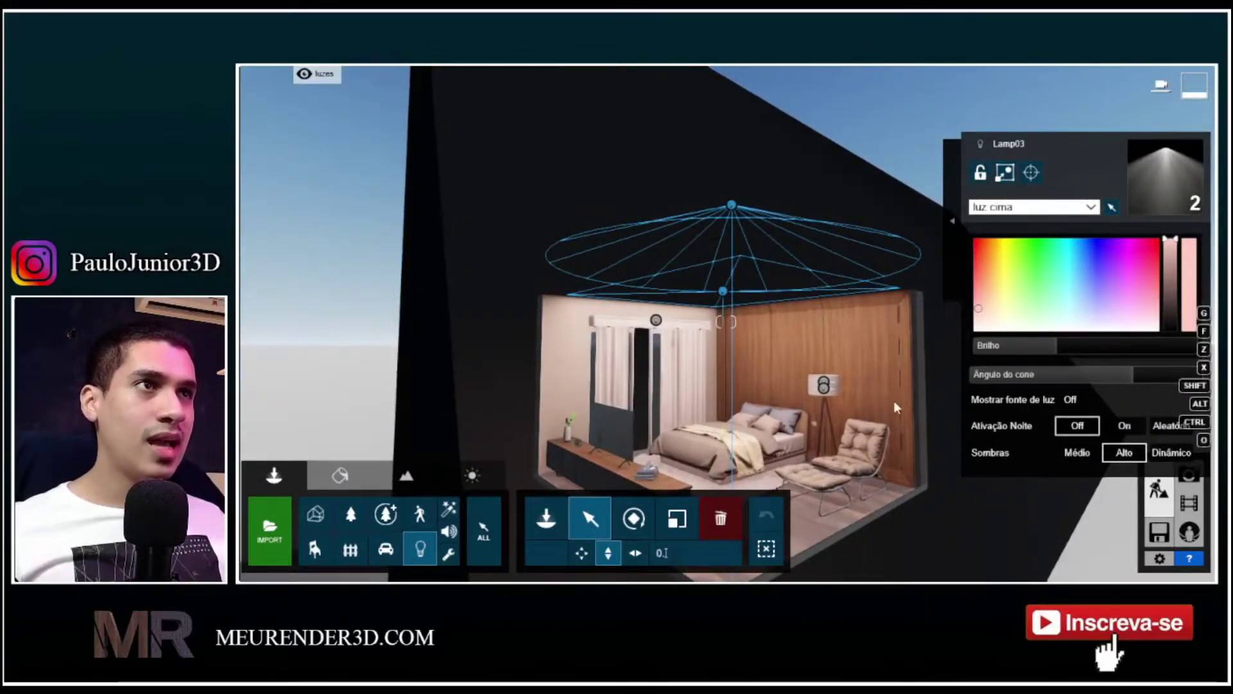
scroll(693, 260, down, 4)
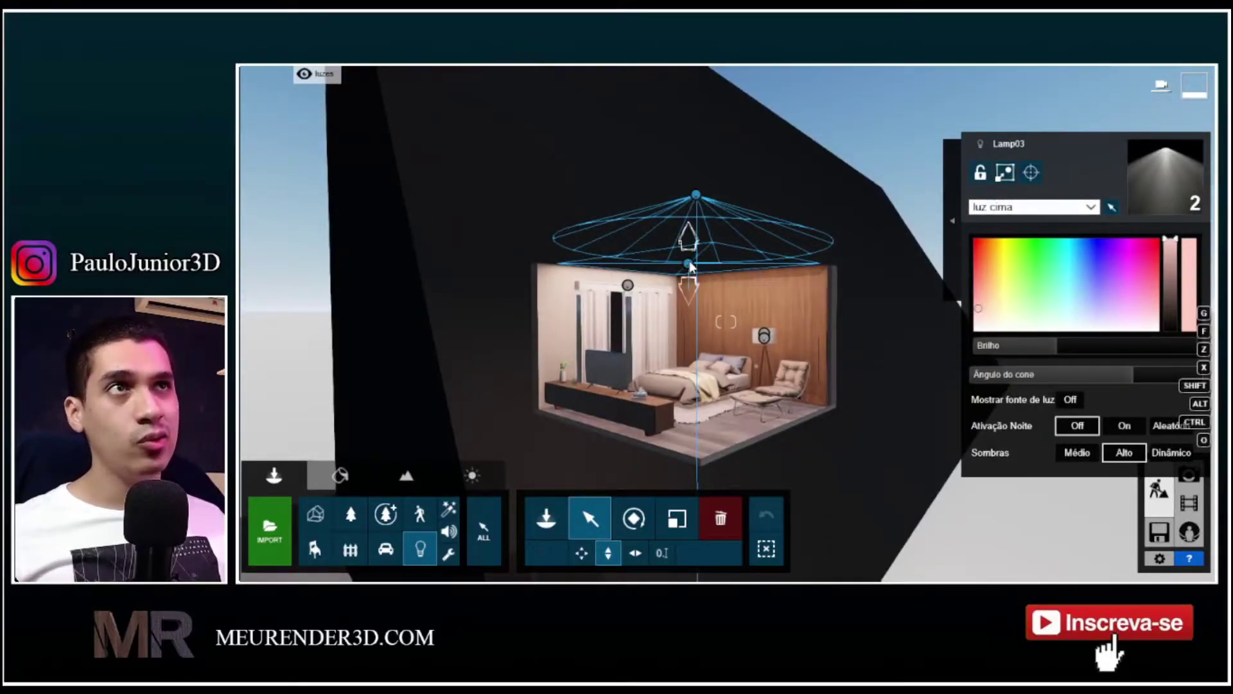
scroll(689, 262, up, 3)
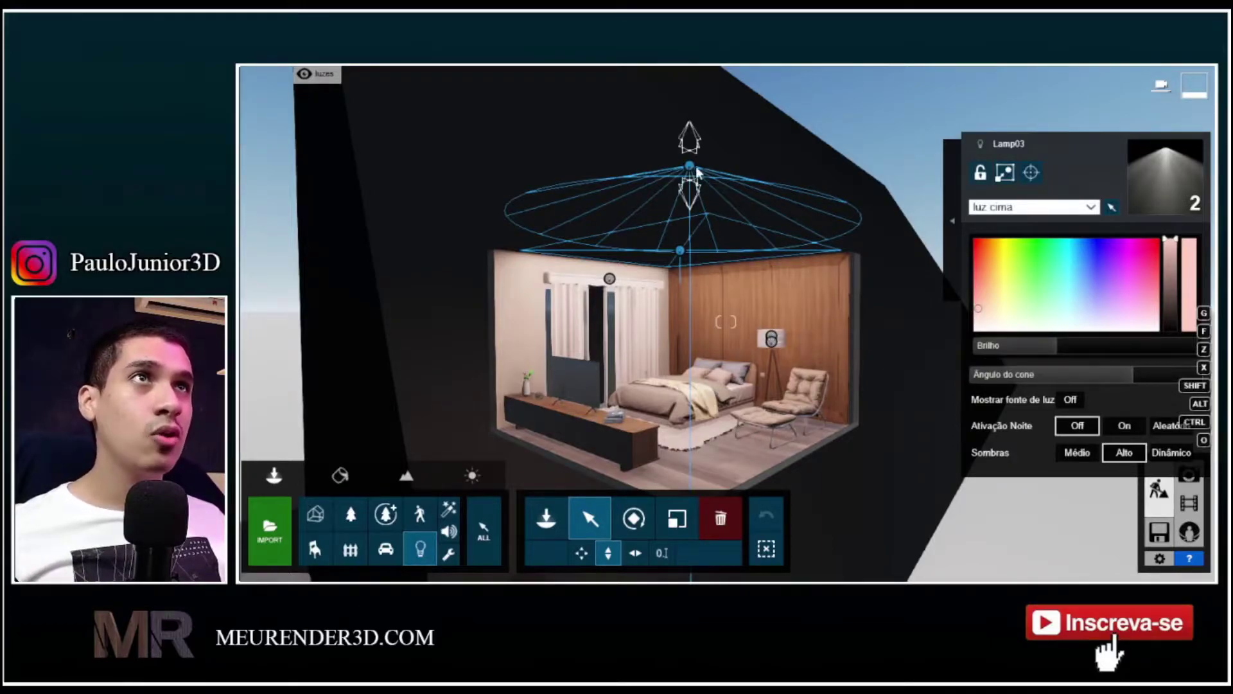
Step: Narrow the selection to the upper overhead spotlight, display the imported models' placement points, and return to photo mode
click(766, 548)
click(690, 168)
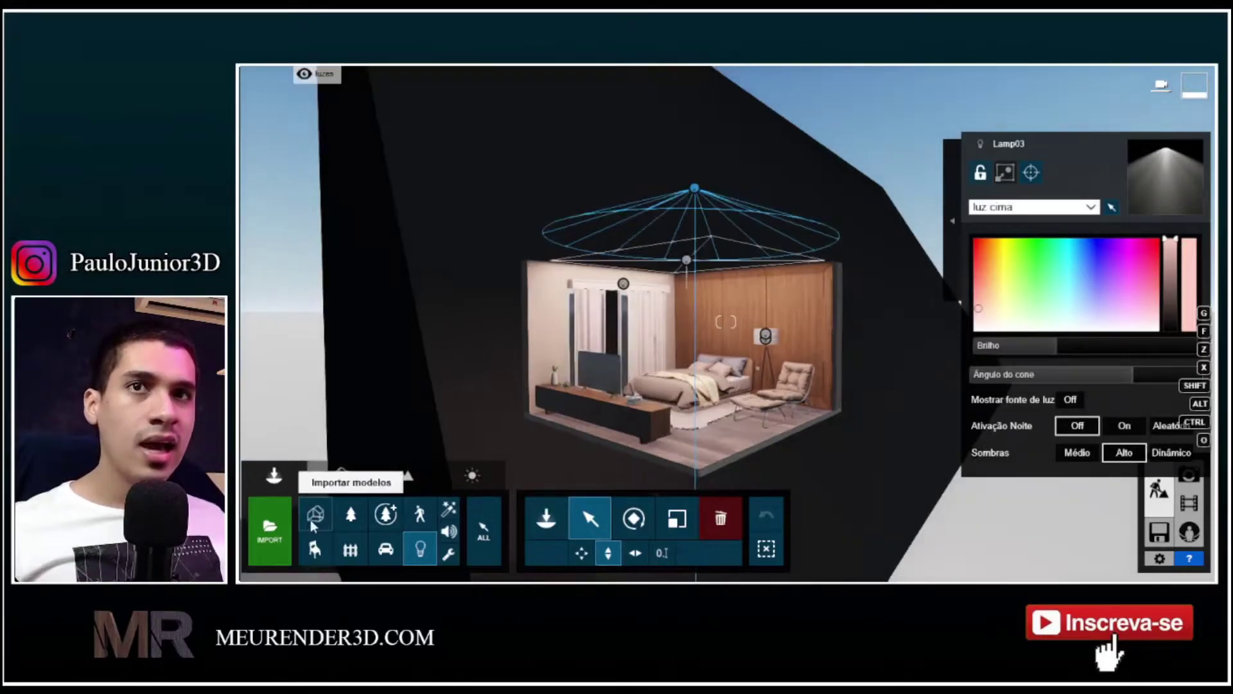
click(314, 515)
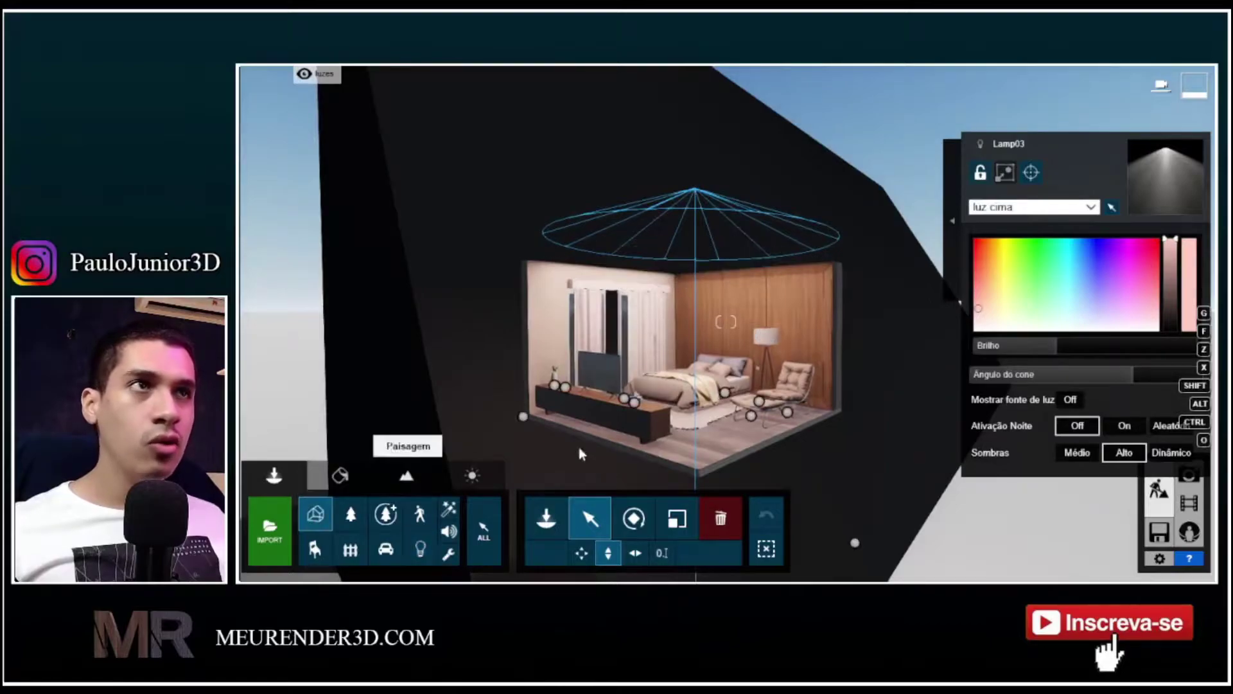
click(1189, 476)
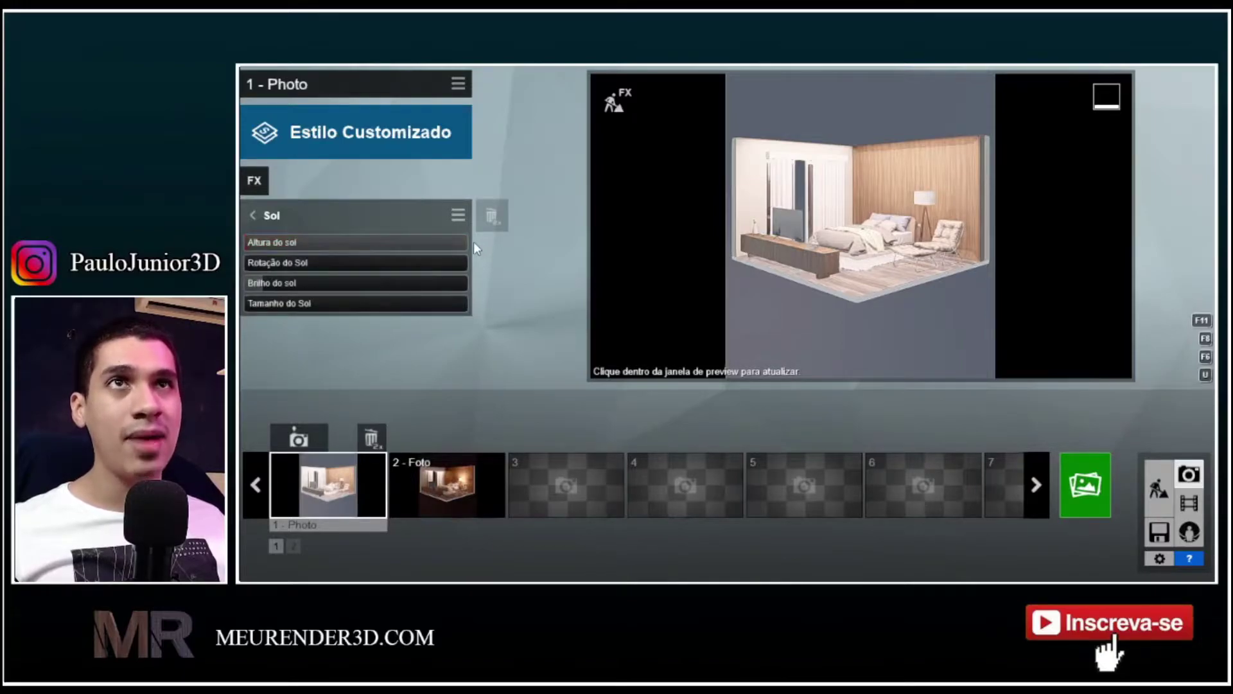
Step: Compare photo 1's lighting by lowering and restoring the sun height in the Sol effect, and by switching that effect off and on
mouse_move(395, 252)
mouse_down()
mouse_move(340, 256)
mouse_move(393, 271)
mouse_up()
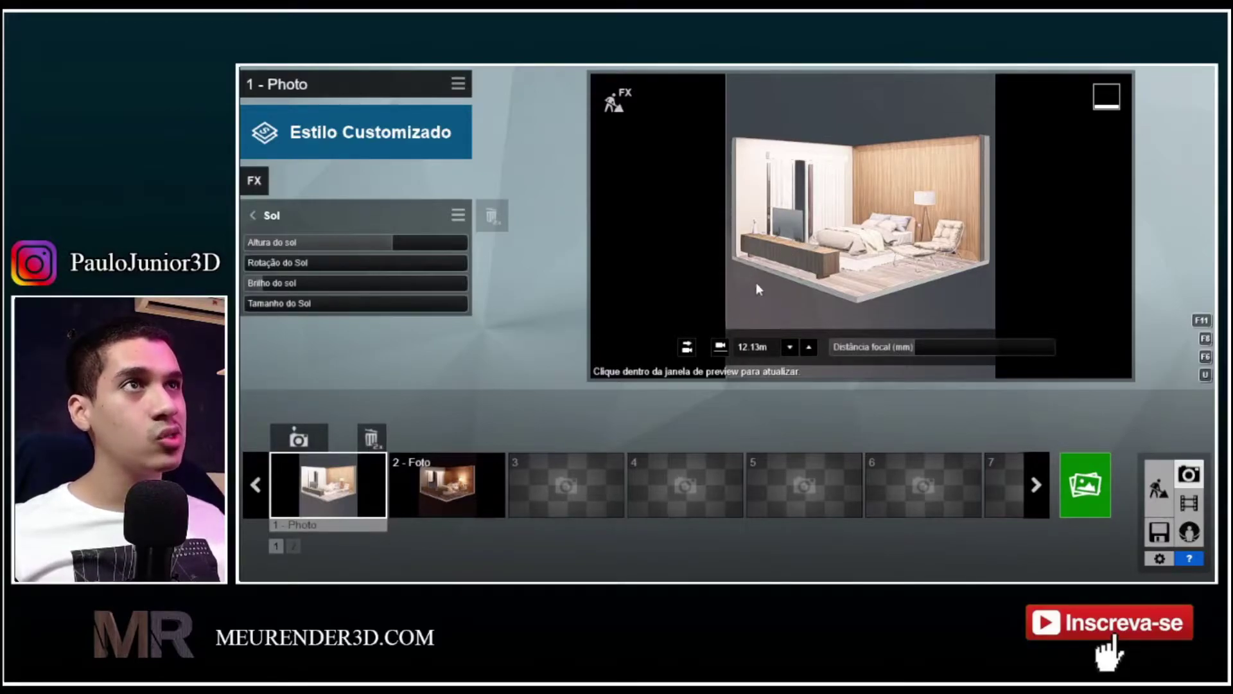
drag(393, 243, 469, 243)
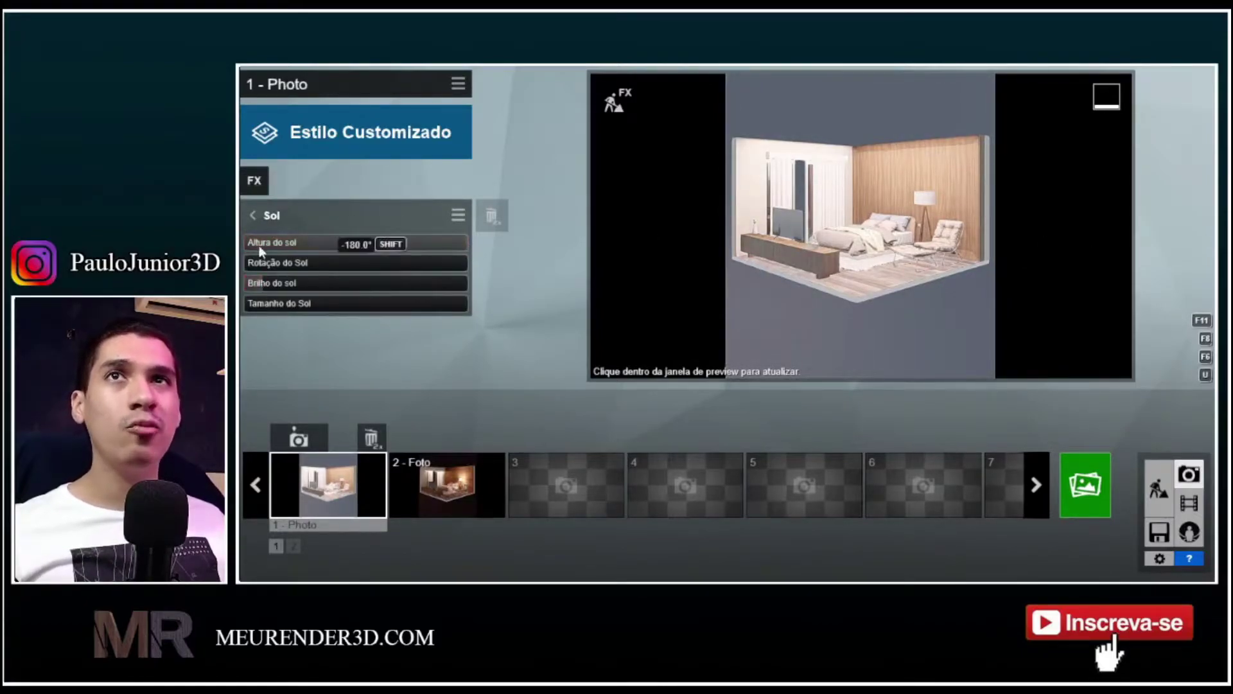
click(253, 216)
click(974, 275)
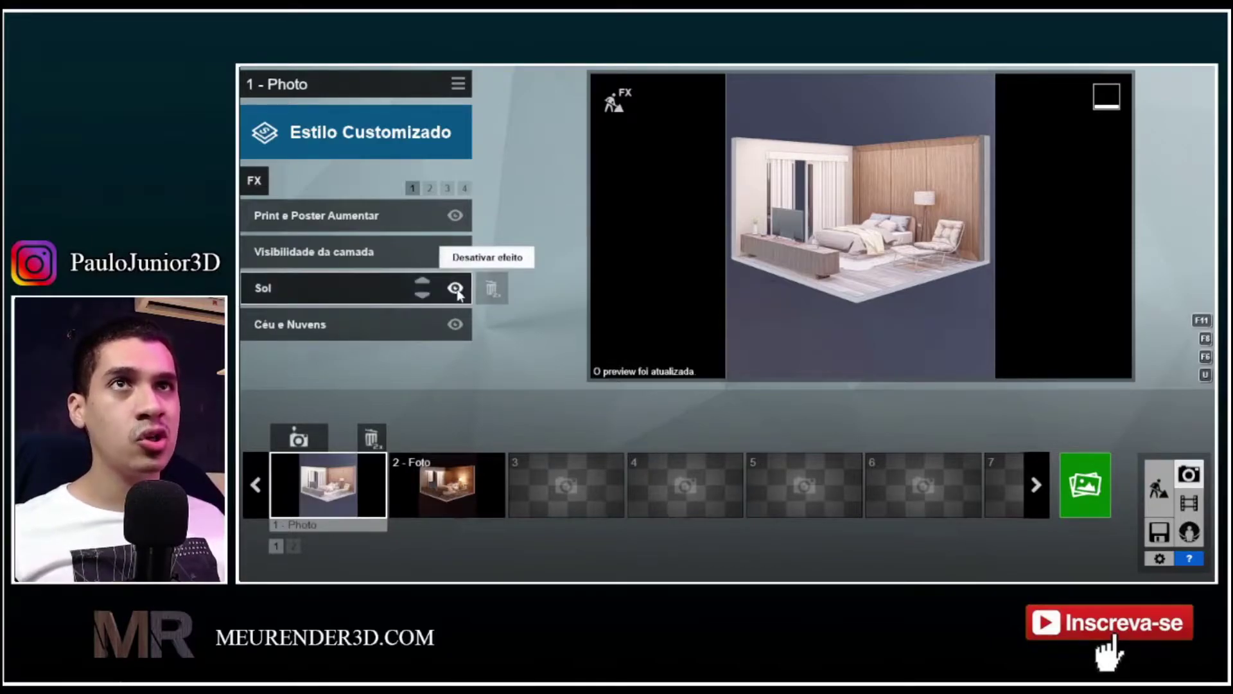
click(455, 288)
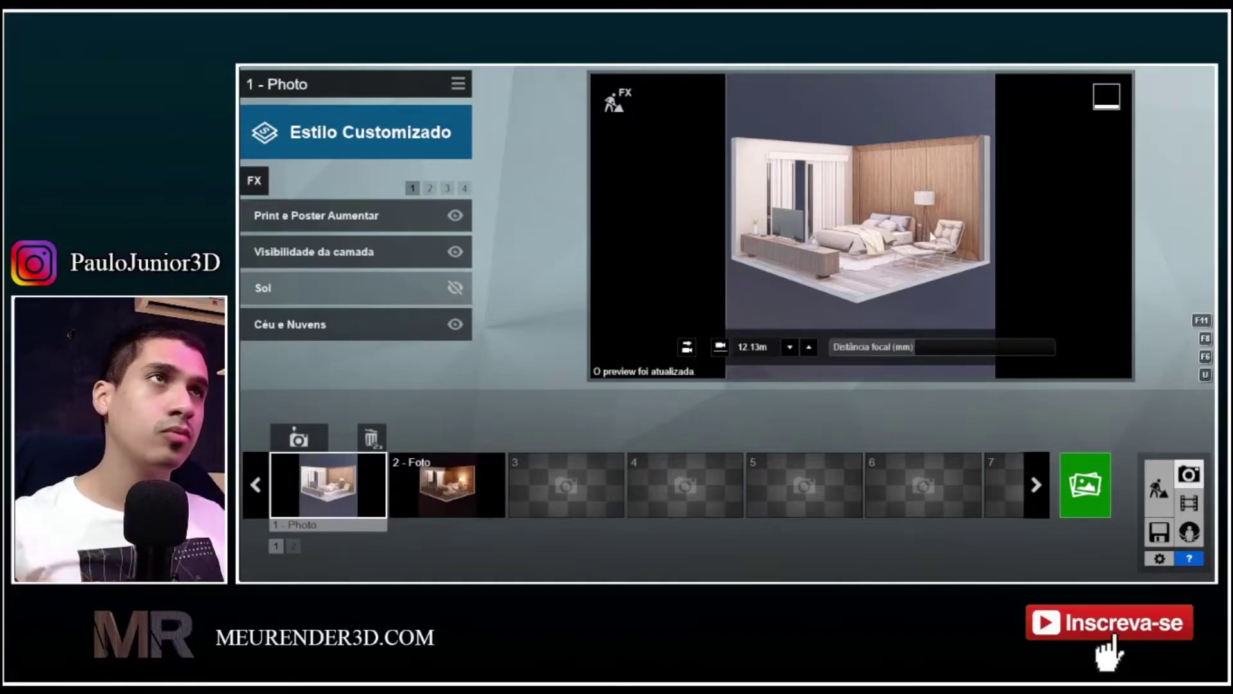
click(455, 287)
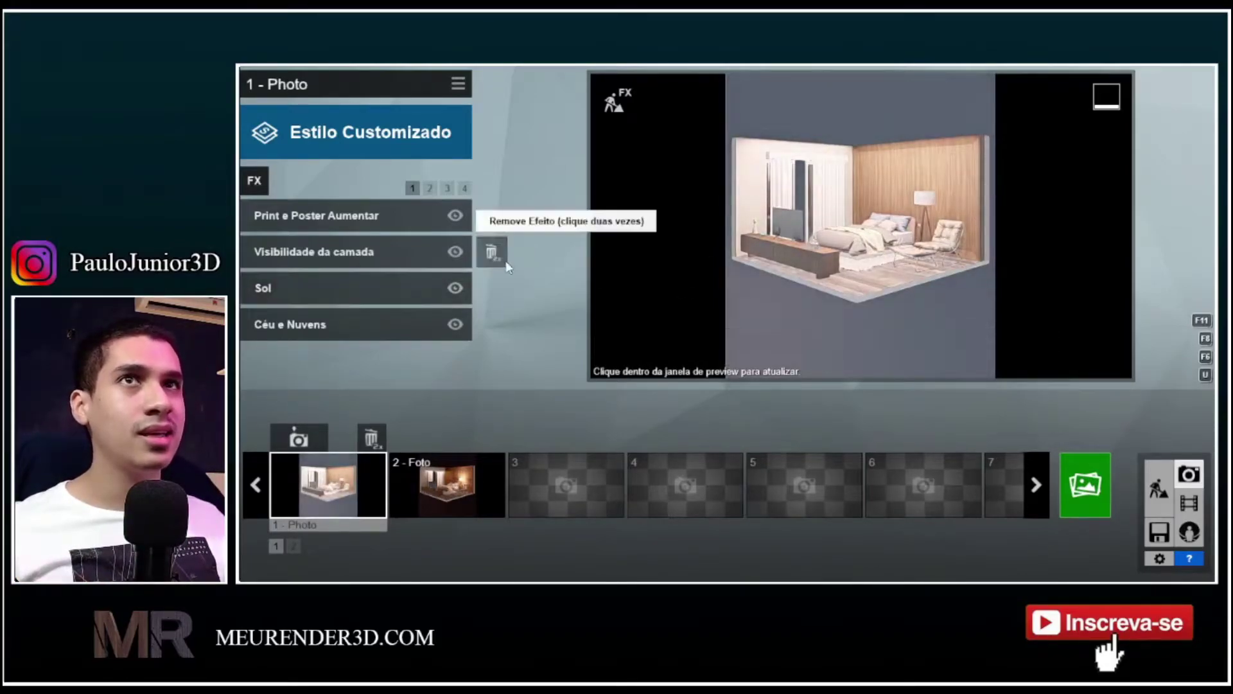
click(947, 243)
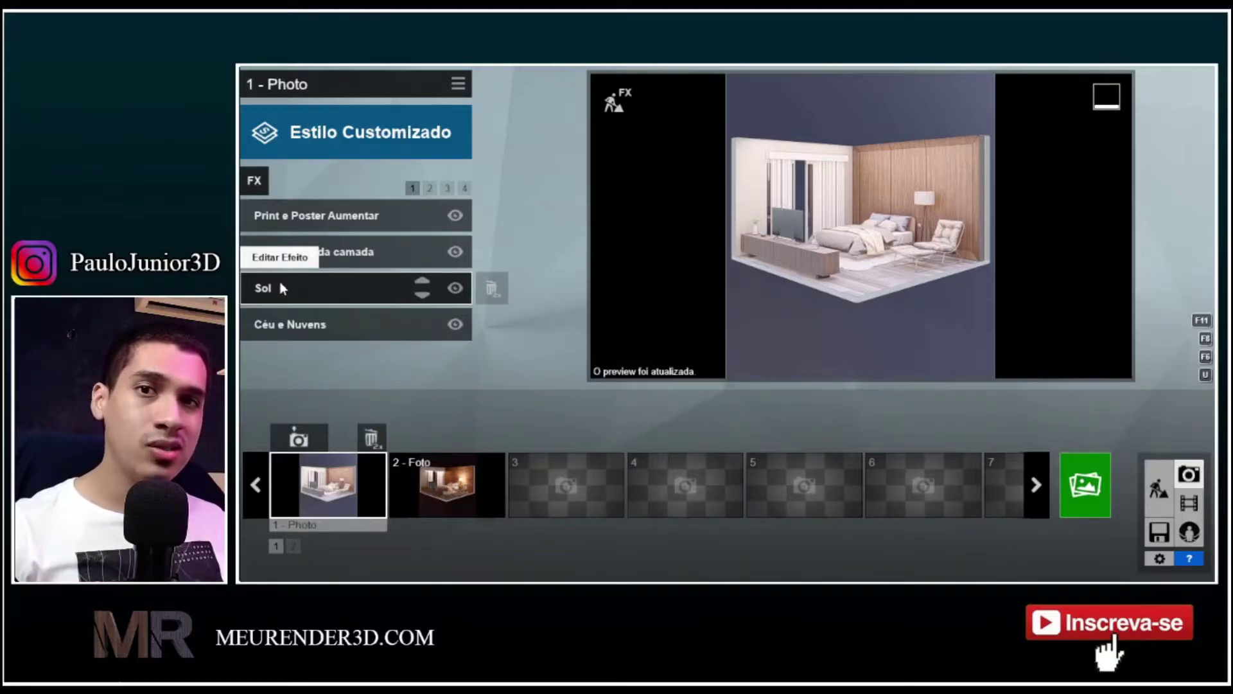
Step: Examine the settings of photo 1's "Céu e Nuvens" effect, including the overall brightness (Brilho geral)
click(332, 324)
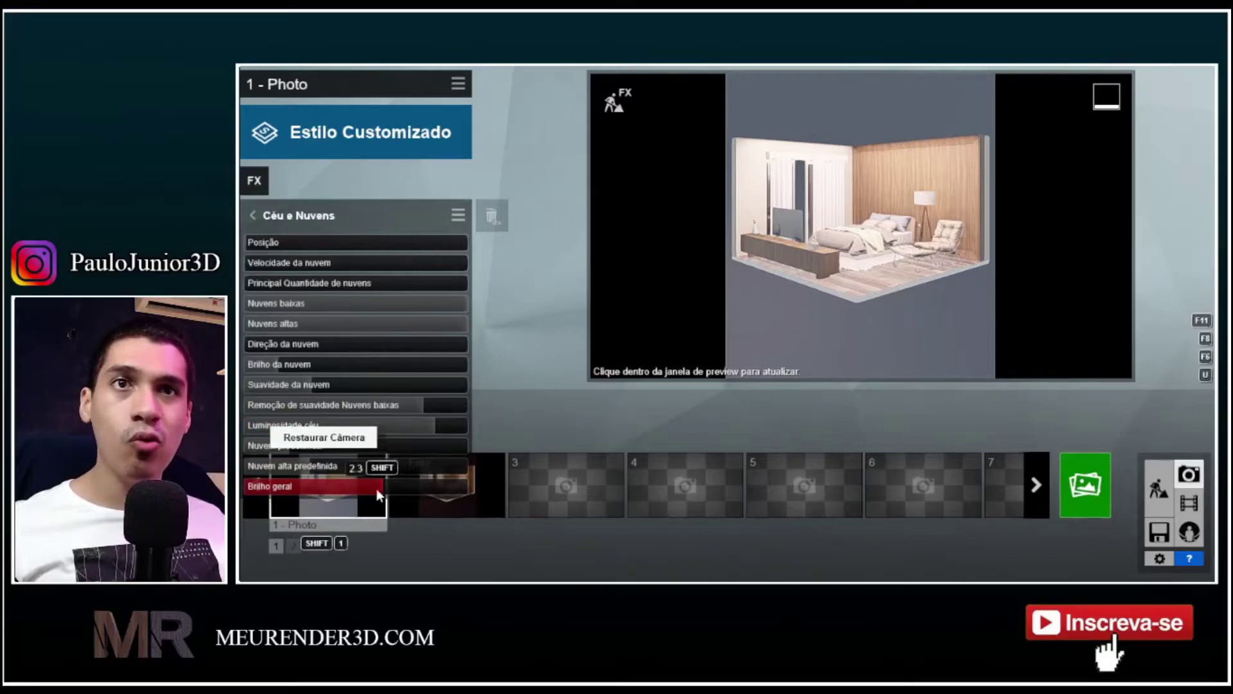
mouse_move(825, 330)
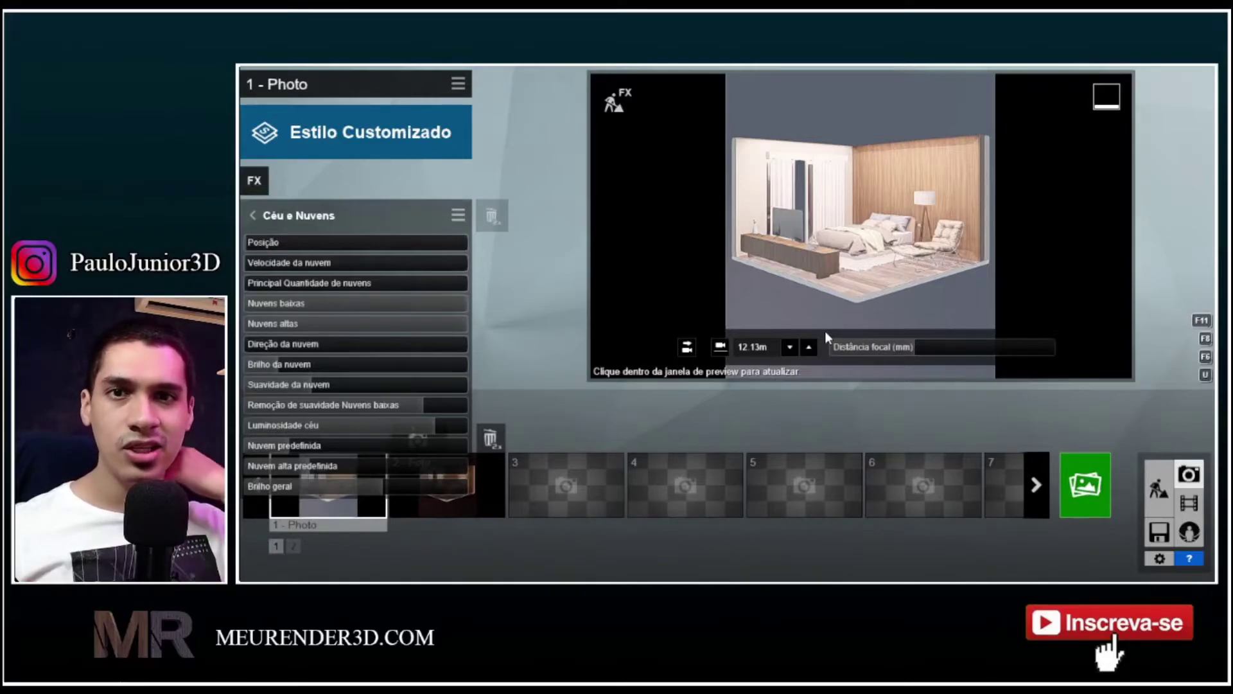
click(255, 217)
Step: Examine the exposure value in photo 1's "Exposição" effect against the preview image
click(430, 187)
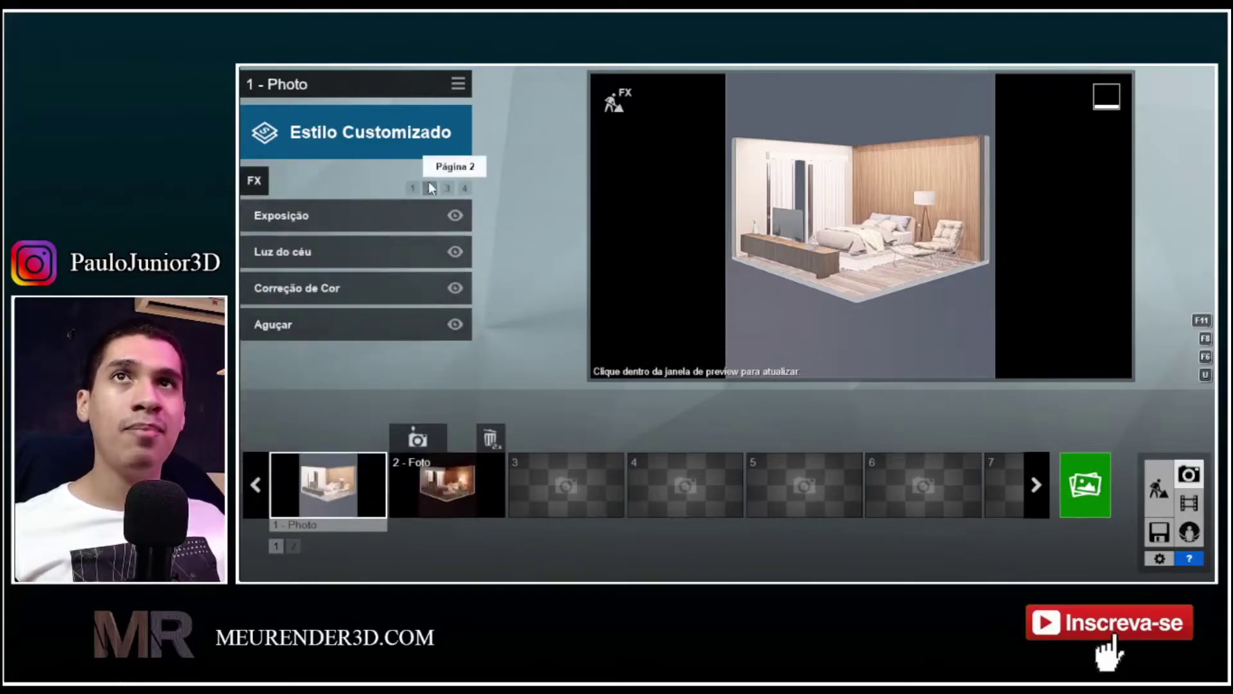
click(325, 221)
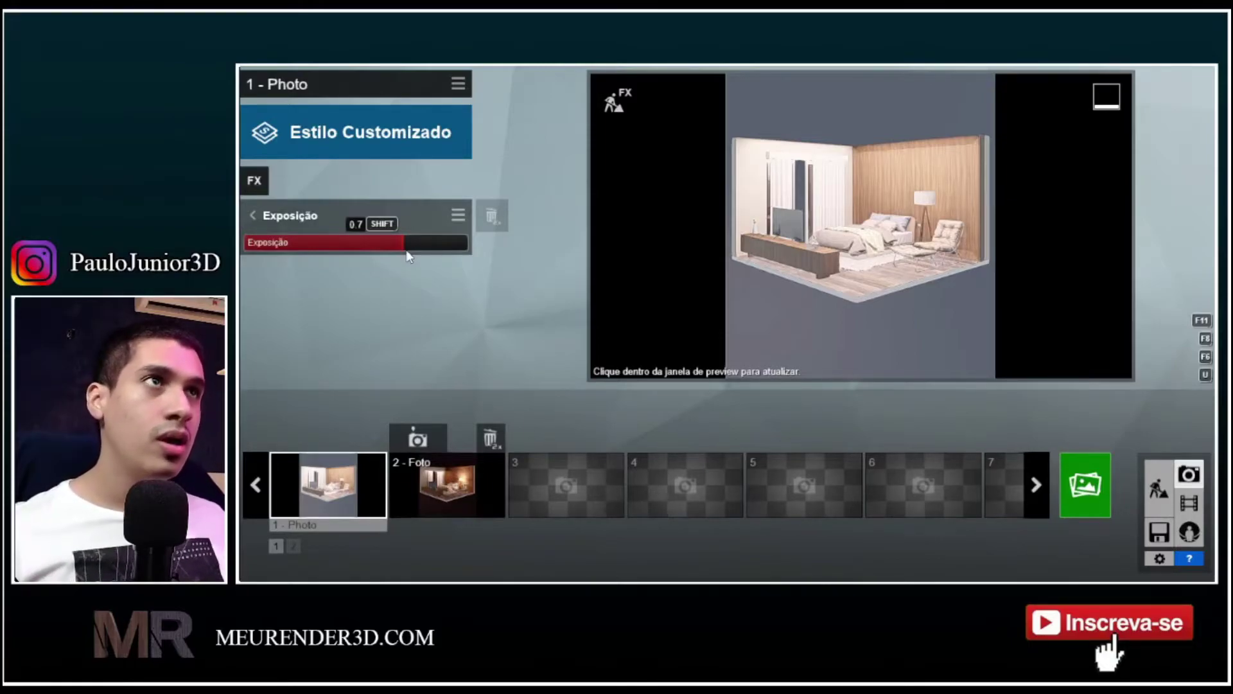
mouse_move(889, 317)
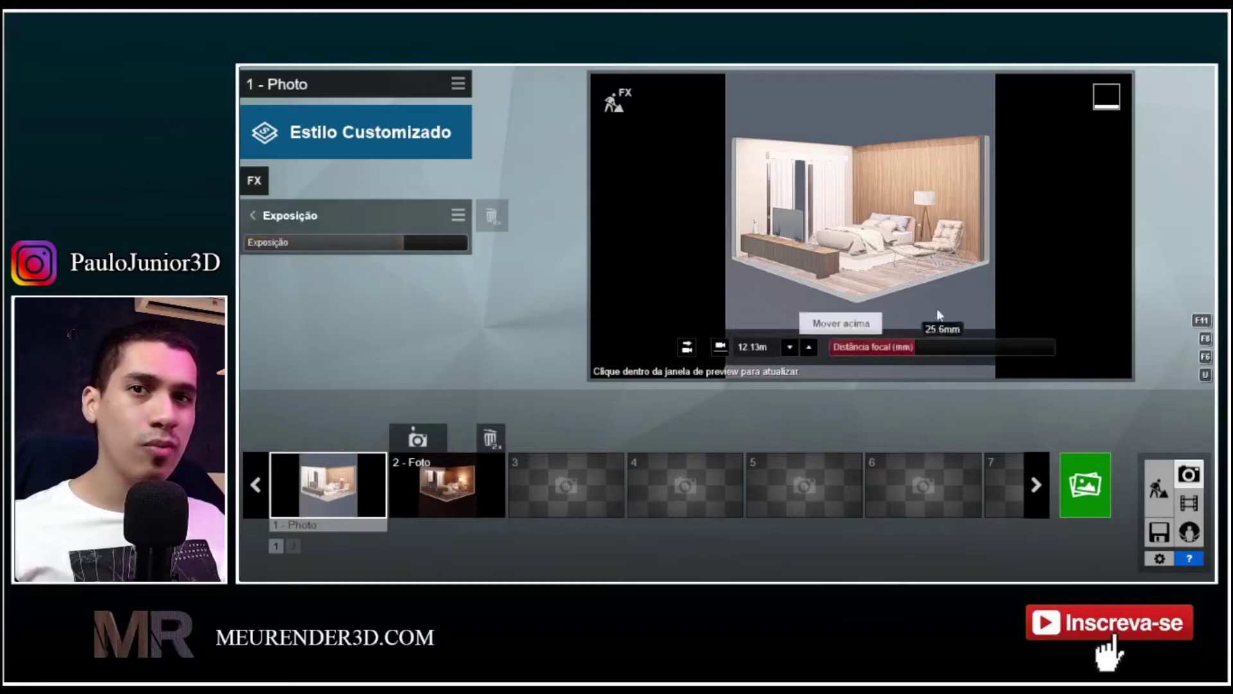
mouse_move(396, 248)
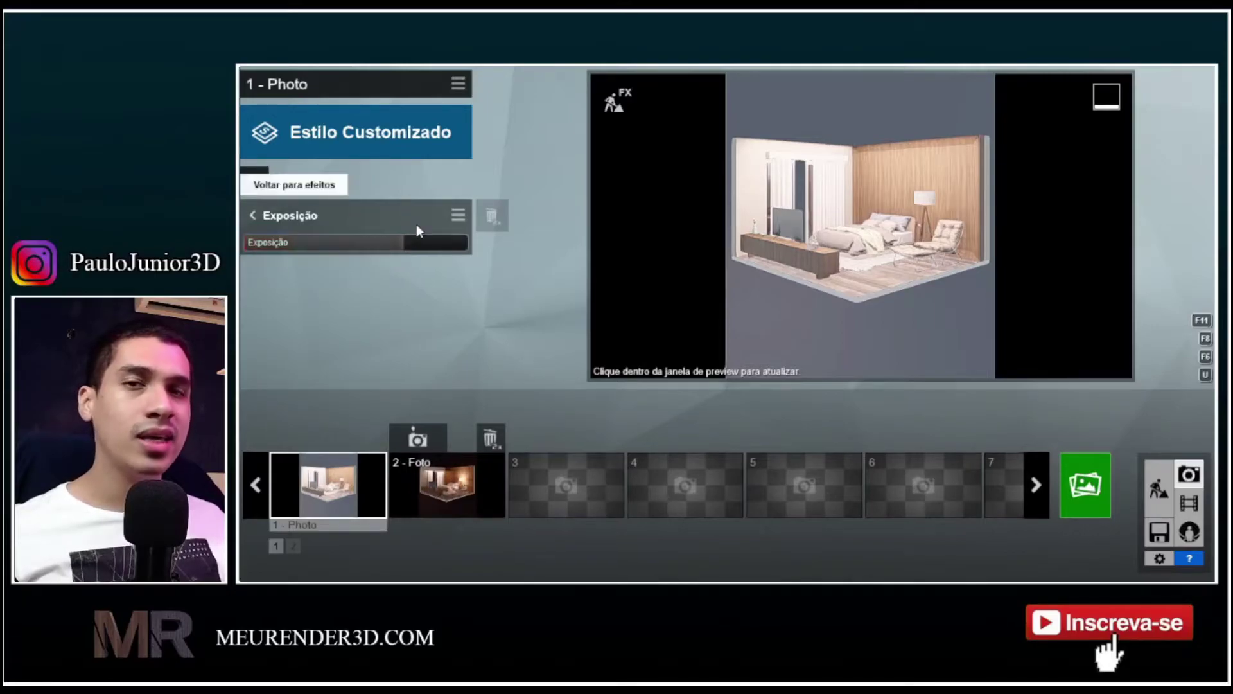
mouse_move(886, 168)
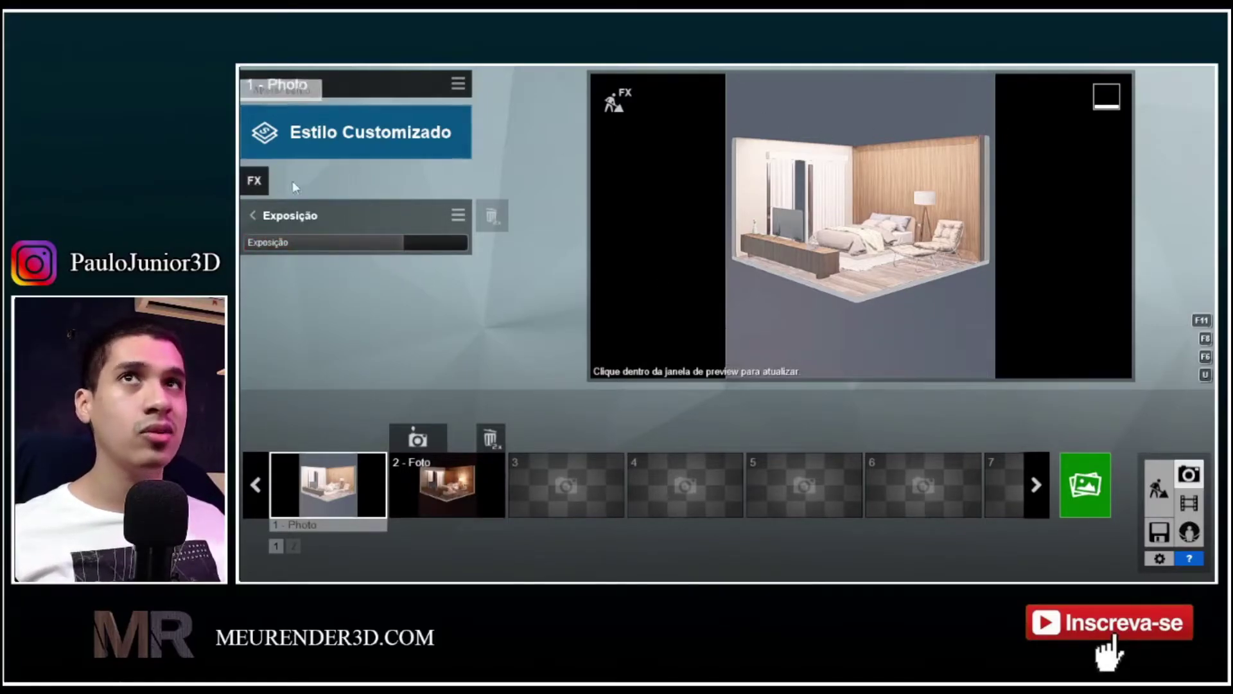
Step: Examine the brightness, saturation and render quality settings of photo 1's "Luz do céu" effect
click(252, 216)
click(348, 248)
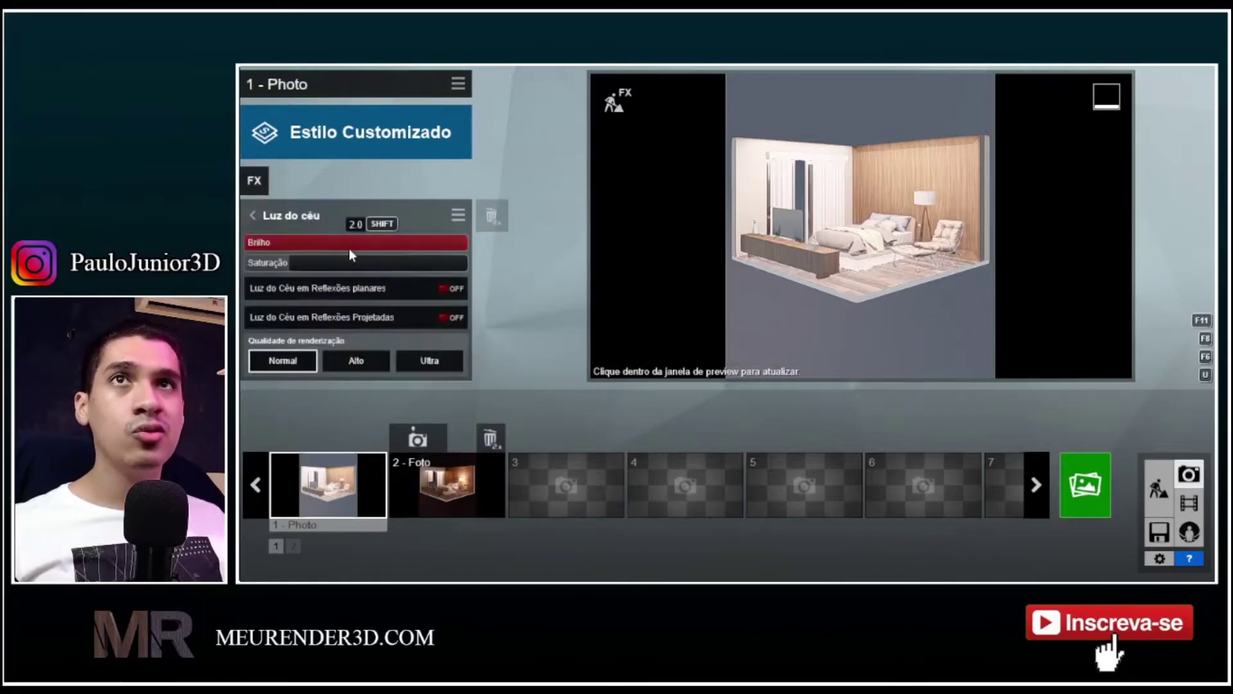
click(286, 258)
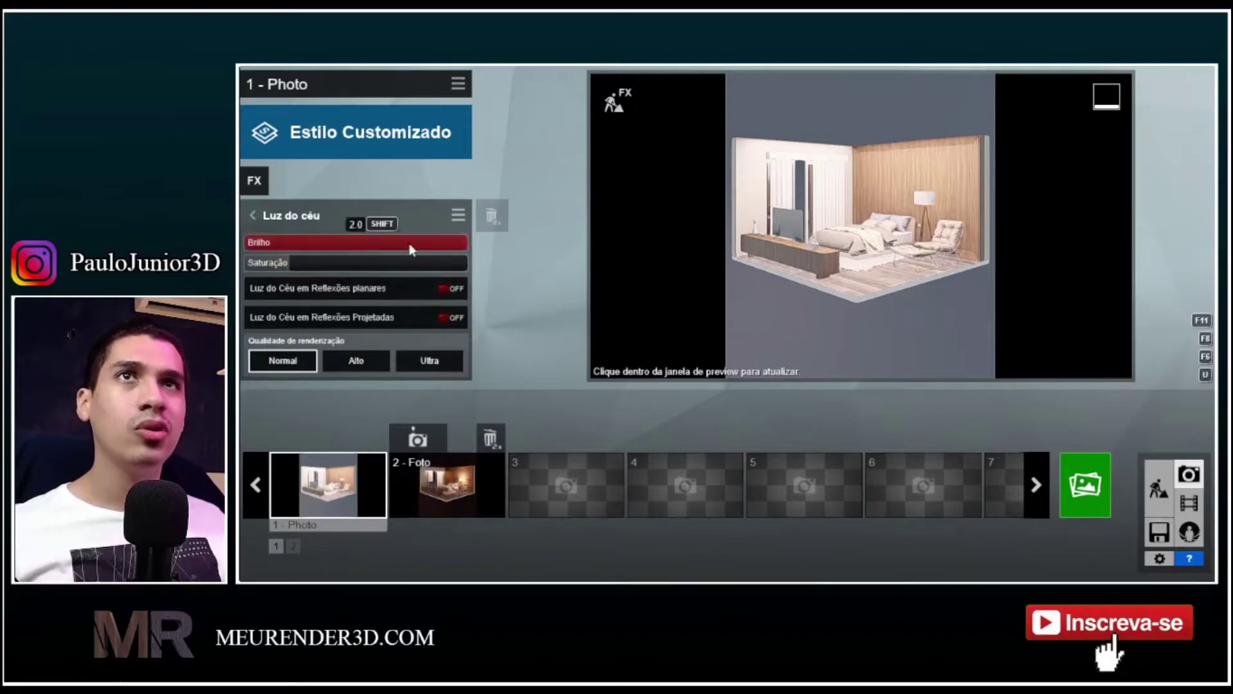
click(255, 216)
Step: Examine the sliders of photo 1's "Correção de Cor" effect and the intensity of its "Aguçar" effect
click(344, 290)
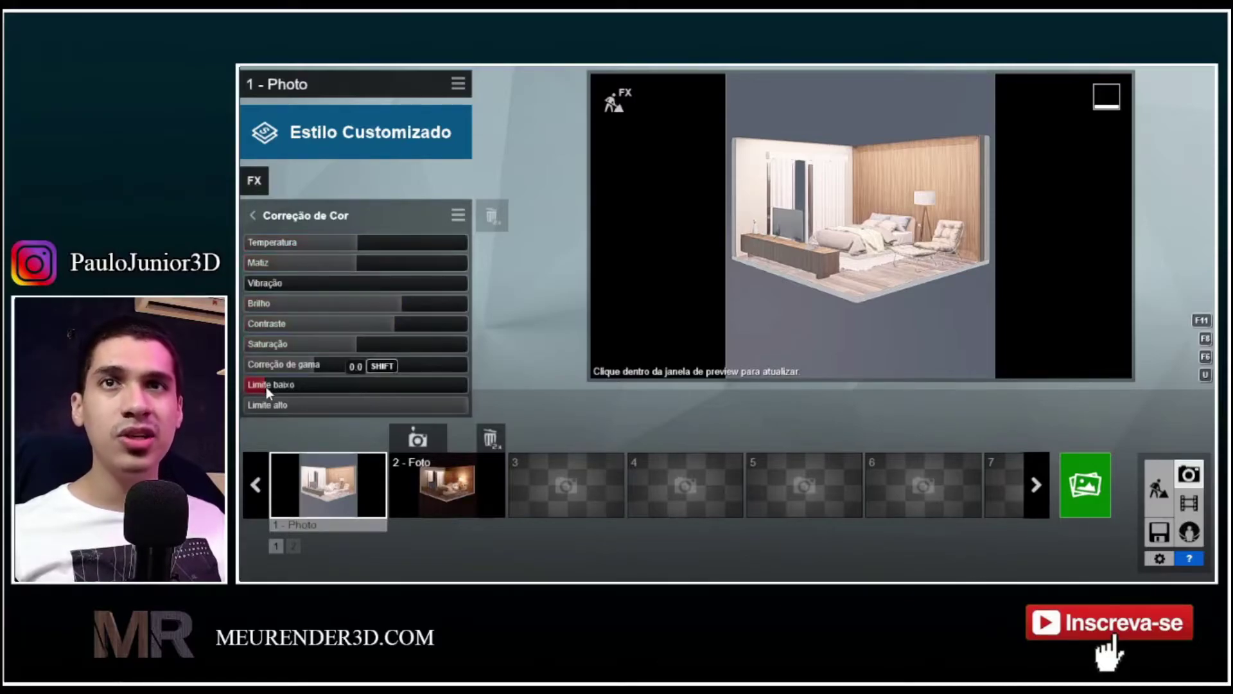
click(294, 214)
click(337, 324)
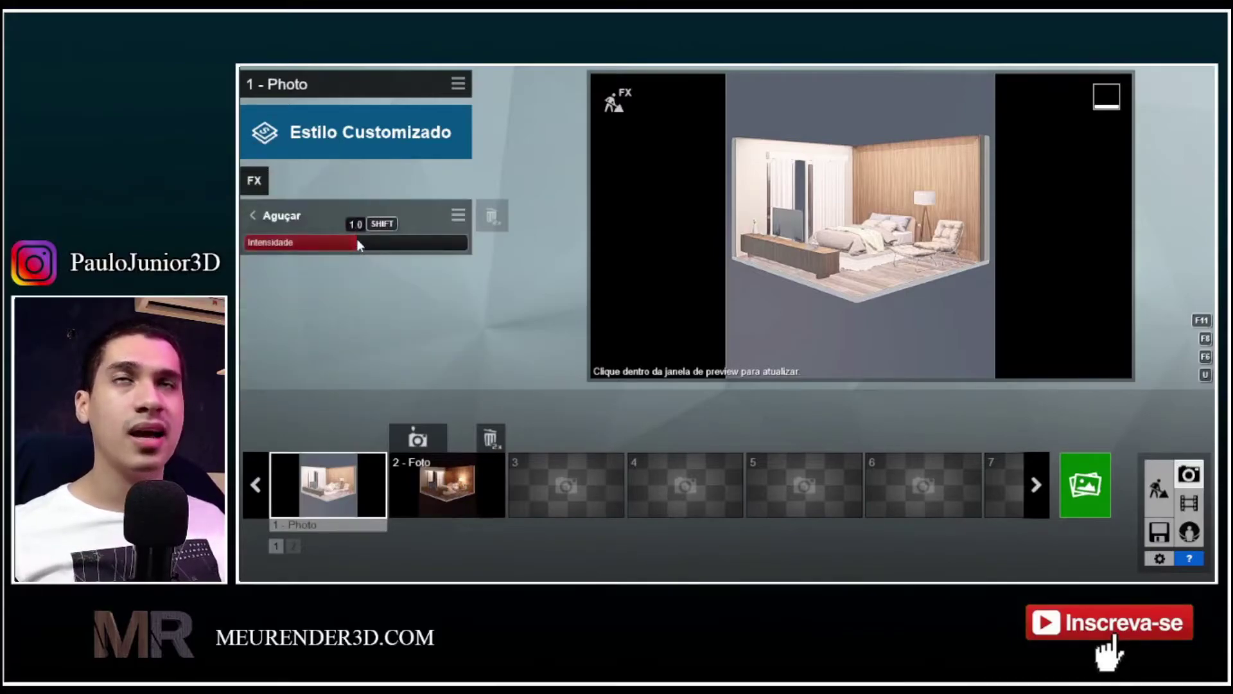
click(254, 214)
Step: Show the third page of photo 1's effects and check the Hyperlight effect
click(412, 187)
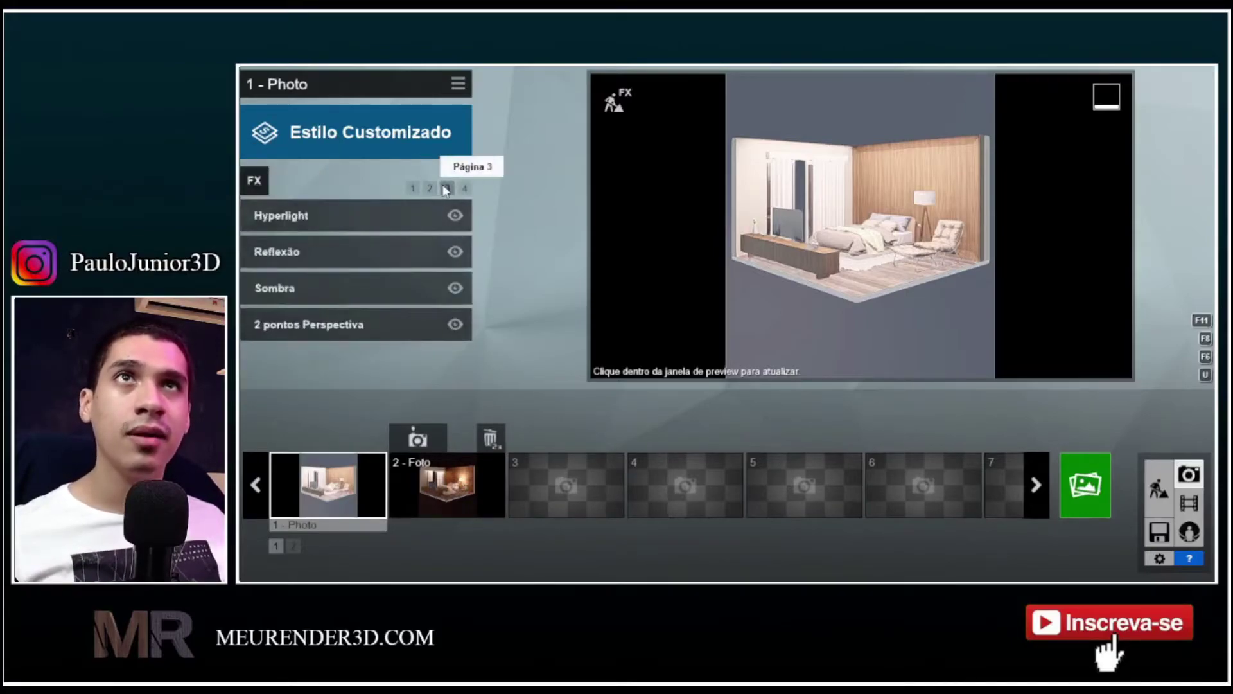
click(295, 215)
click(275, 216)
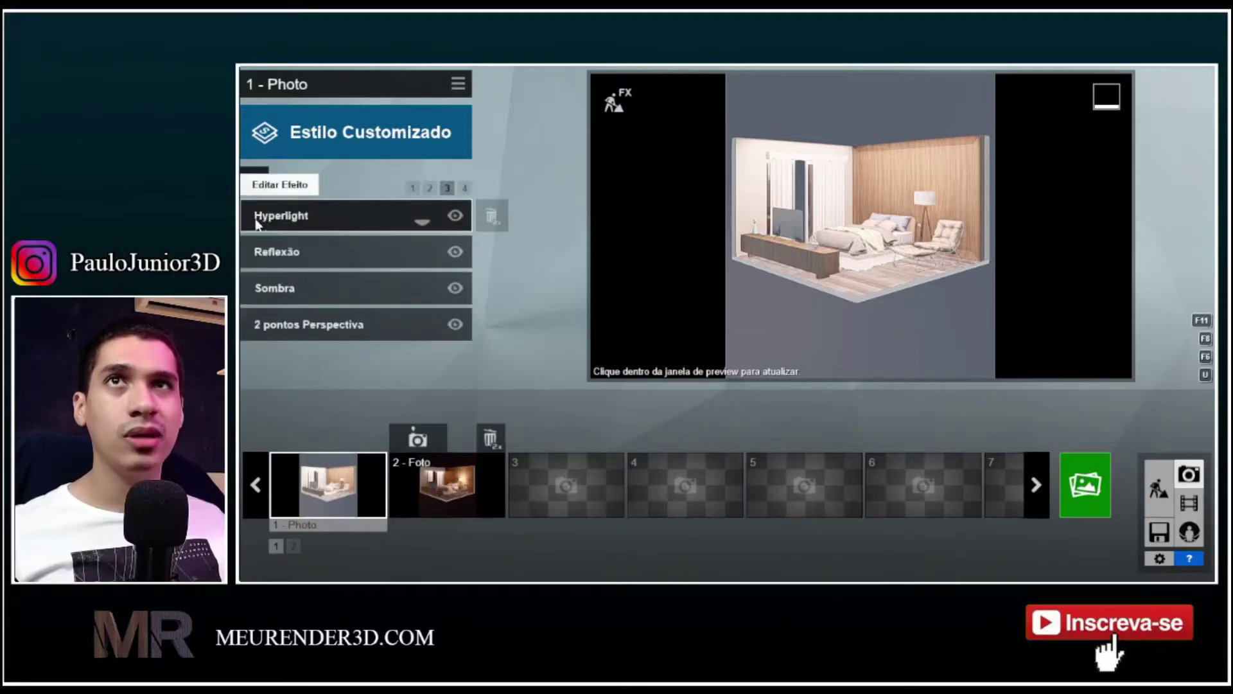
Step: Examine photo 1's "Reflexão" effect, including its reflection plane editor, preview quality and Speedray reflections
click(307, 254)
click(298, 253)
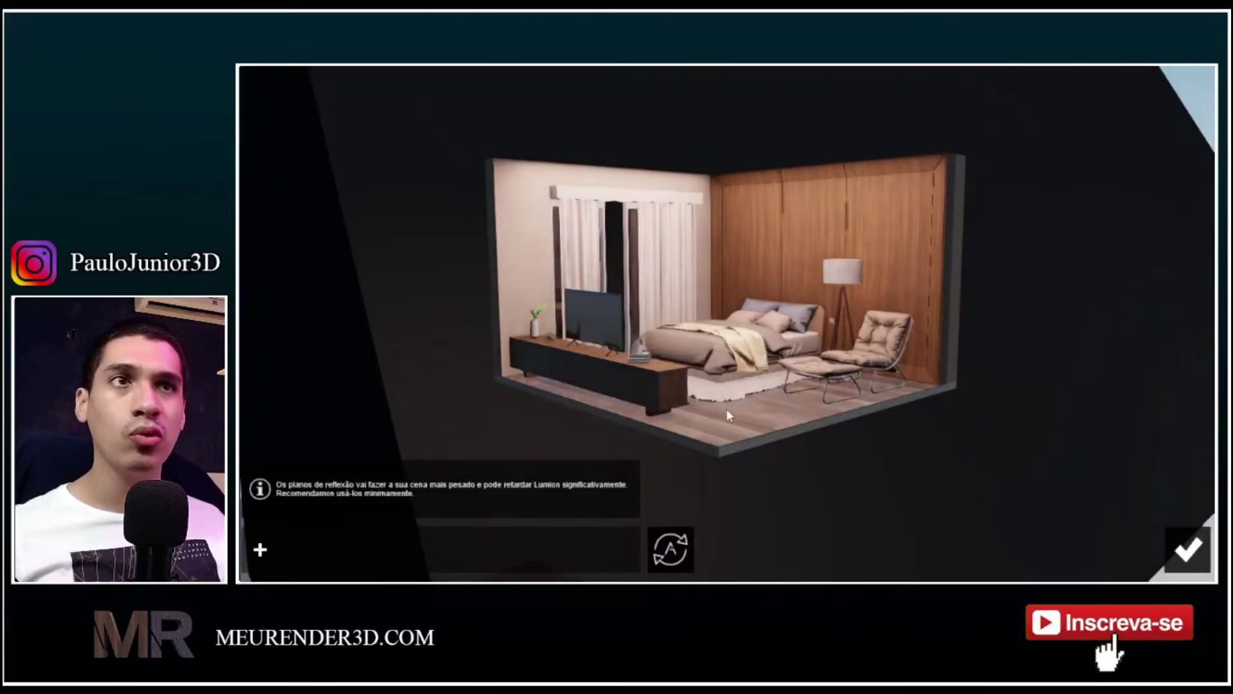
click(1198, 539)
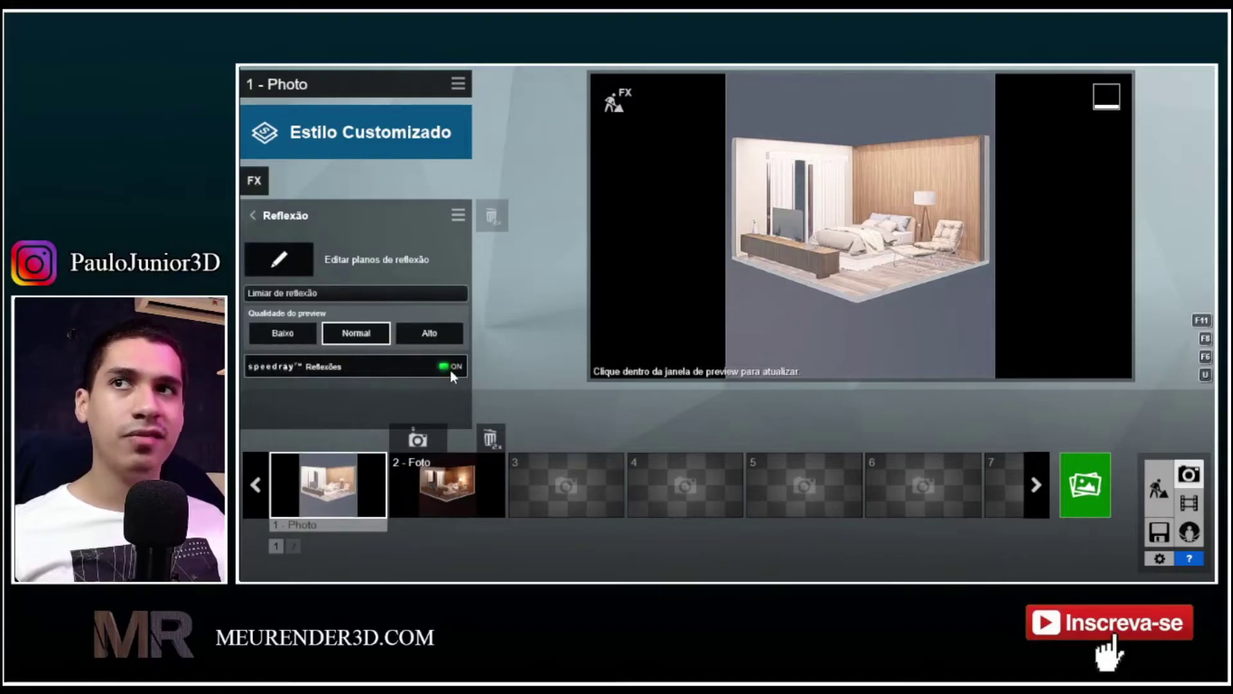
mouse_move(899, 270)
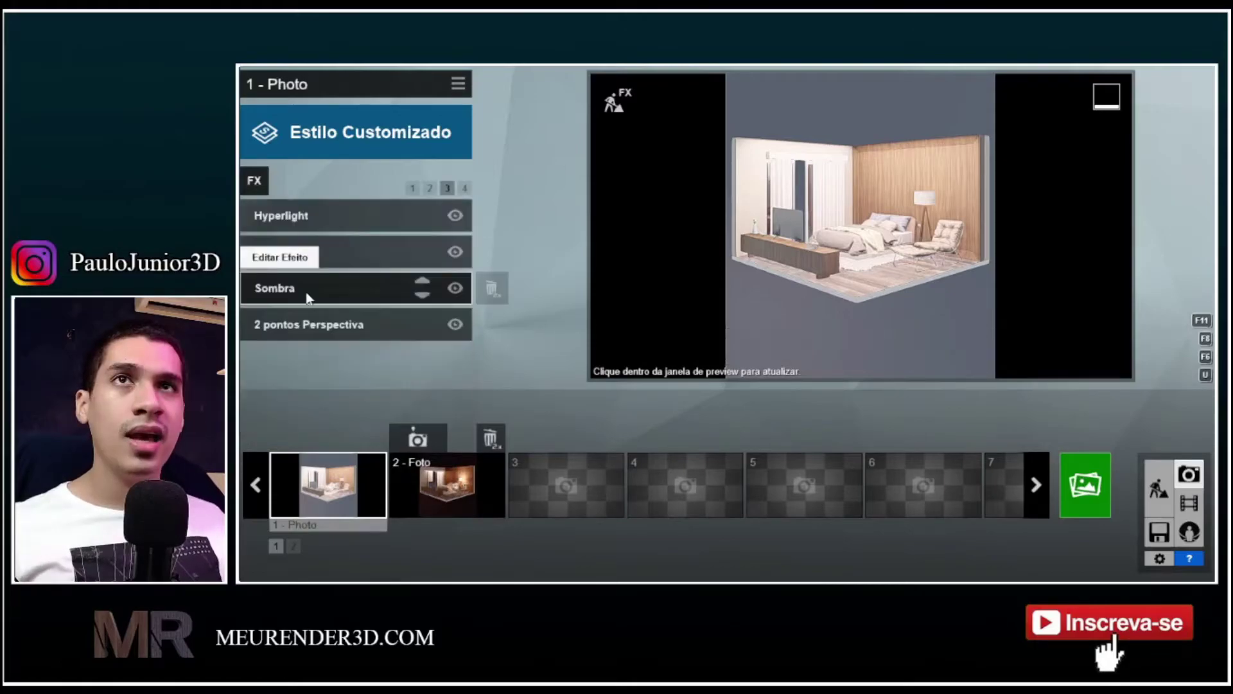
Step: Examine photo 1's remaining effects: "Sombra", "2 pontos Perspectiva" and "Sobreposição de imagem"
click(309, 287)
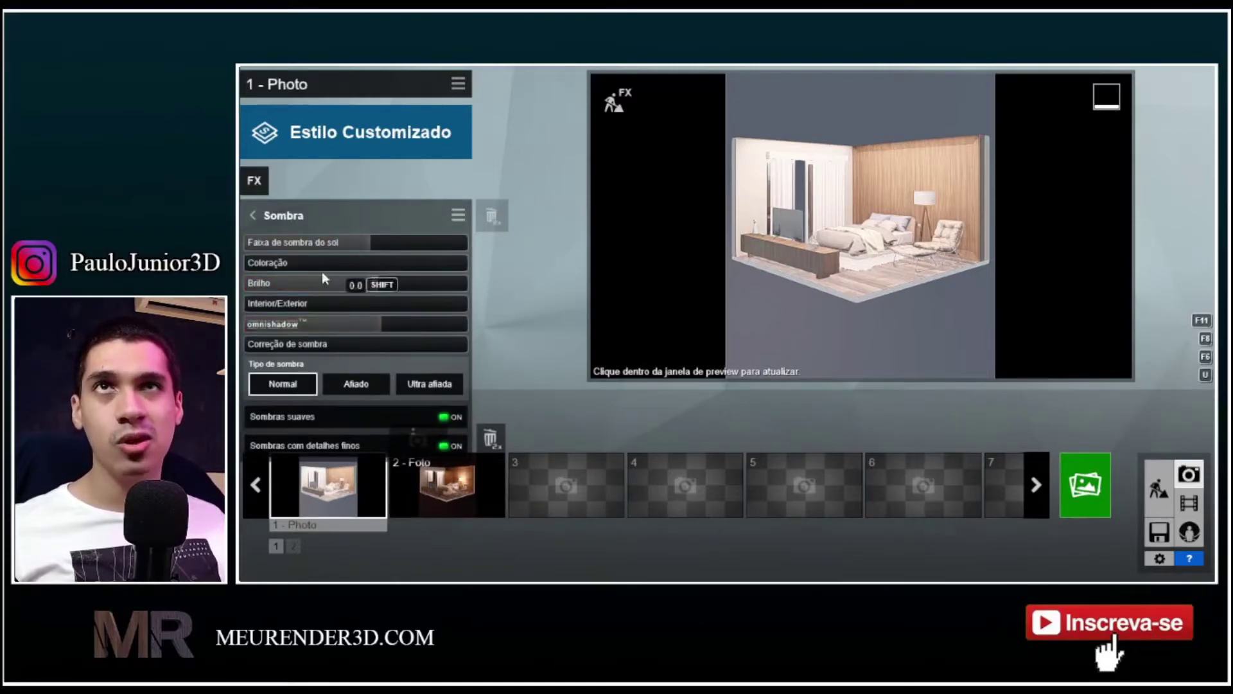
click(256, 218)
click(341, 321)
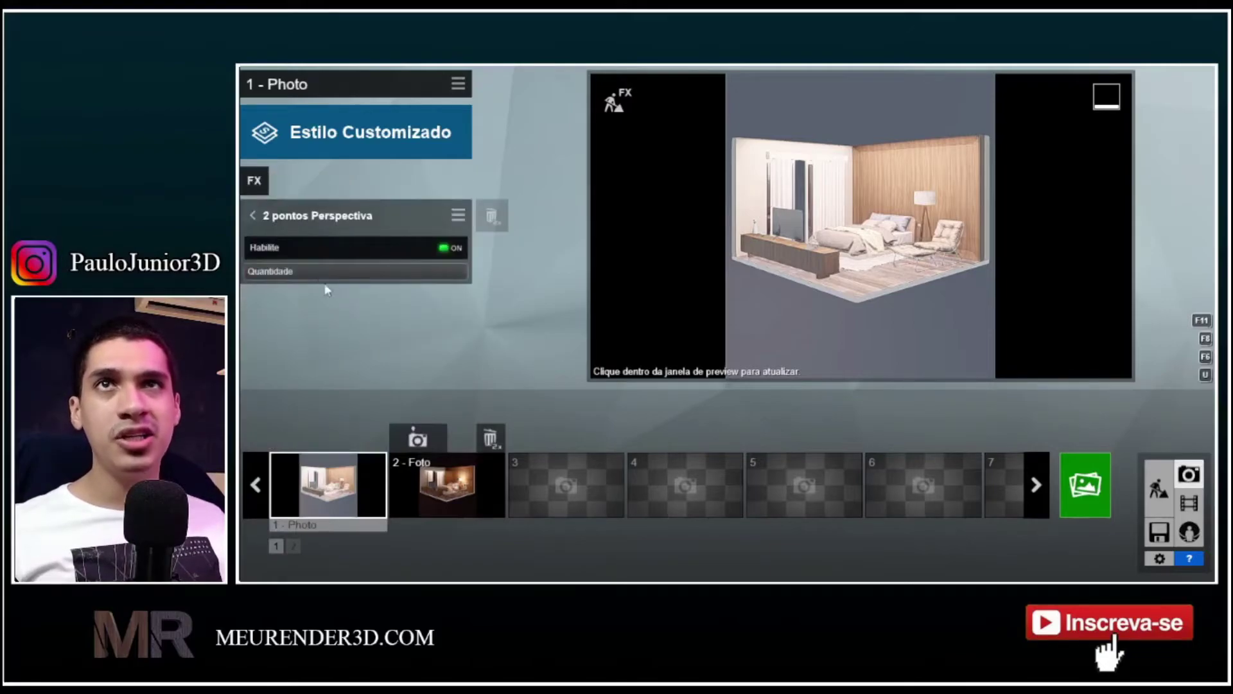
click(253, 216)
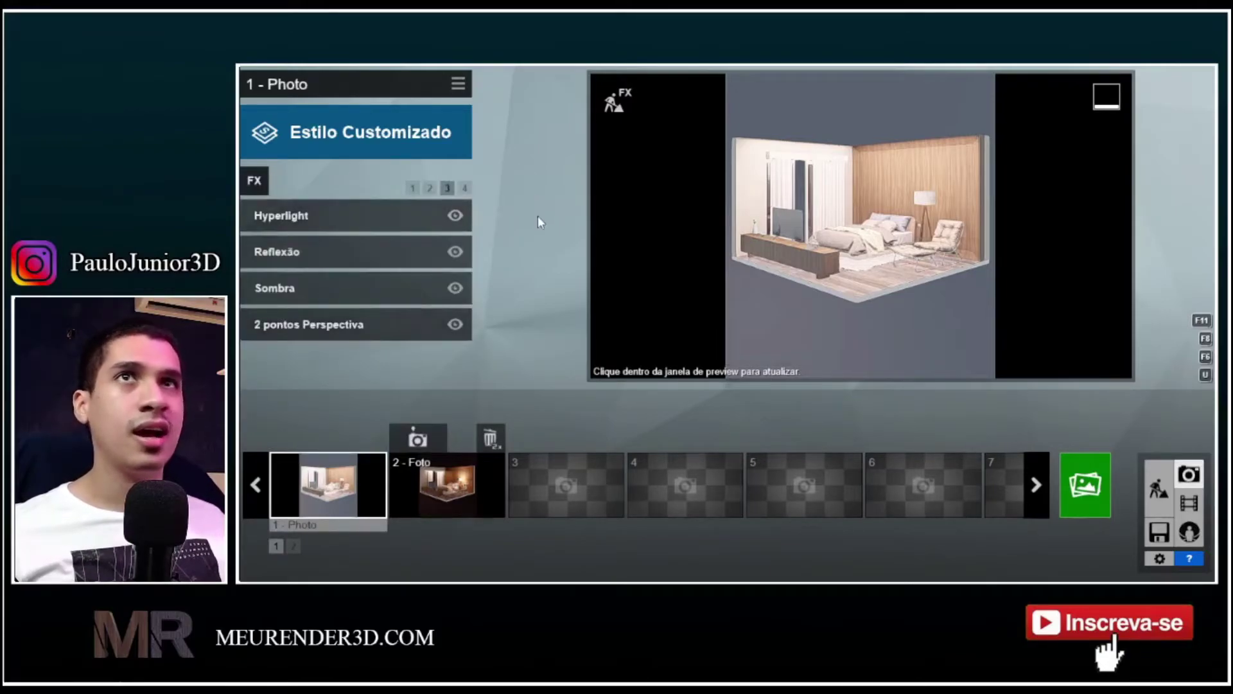
click(465, 188)
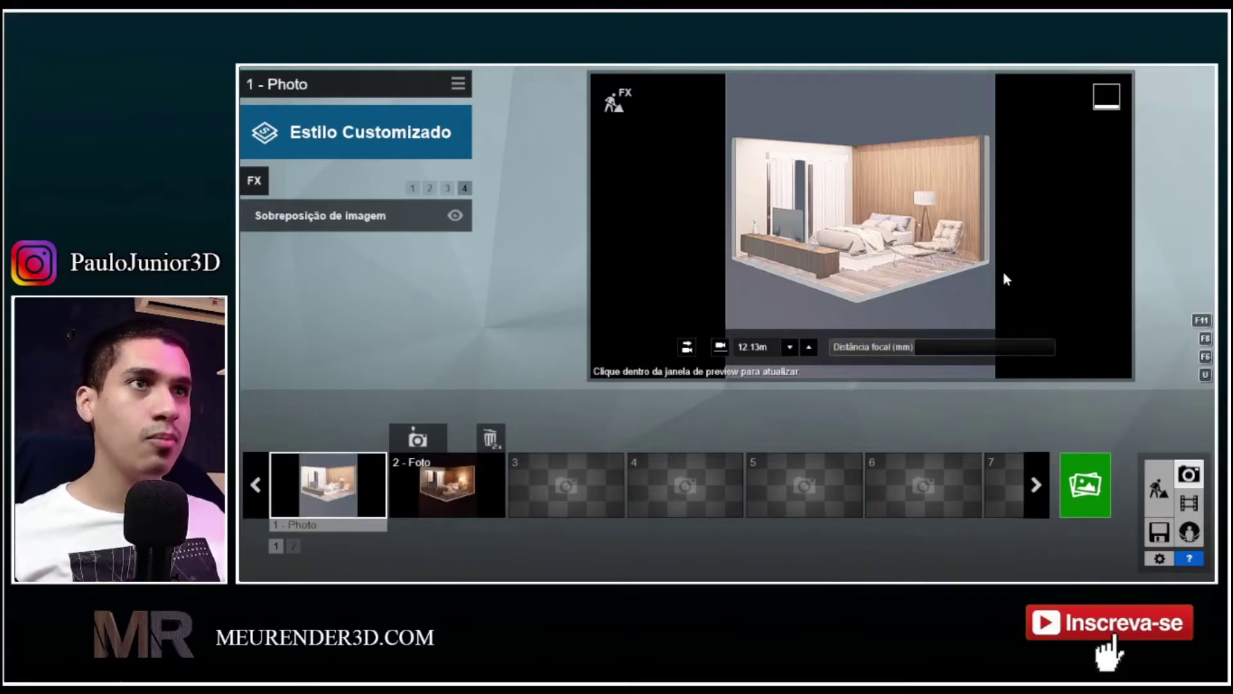
Step: In photo 2, examine the sky and brightness settings of "Céus Reais", and the "luz cima" layer in "Visibilidade da camada"
click(472, 484)
click(414, 185)
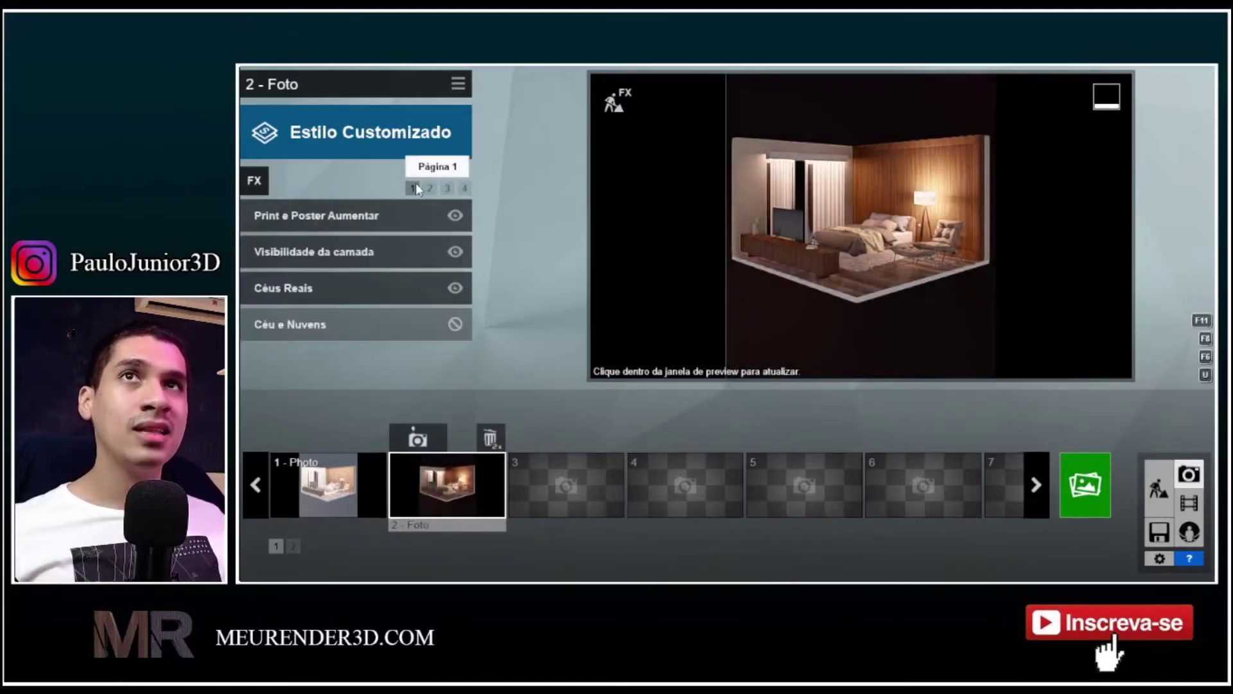
mouse_move(385, 244)
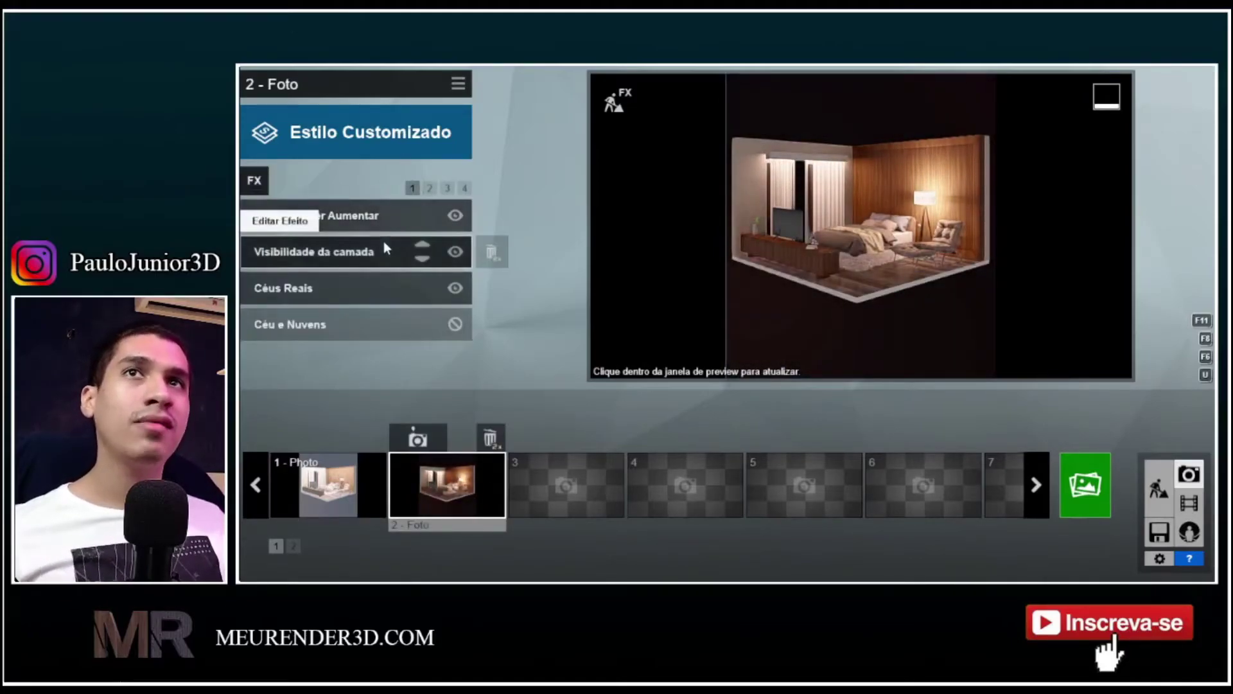
mouse_move(320, 284)
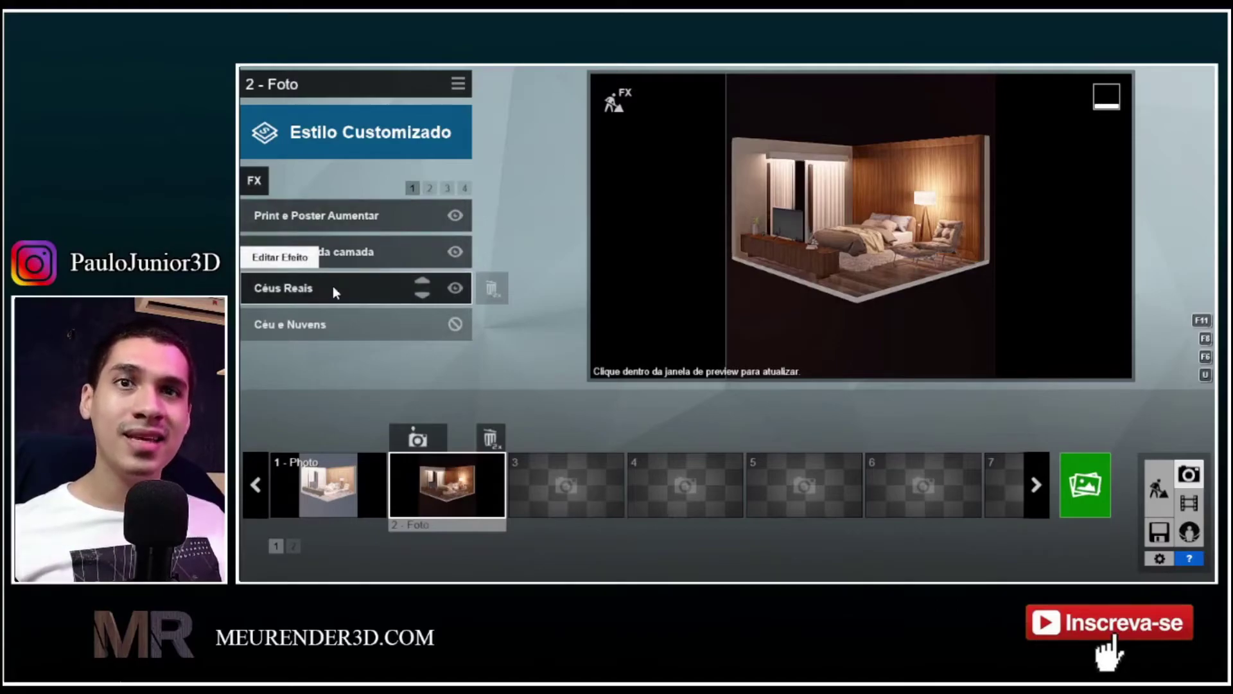
click(334, 288)
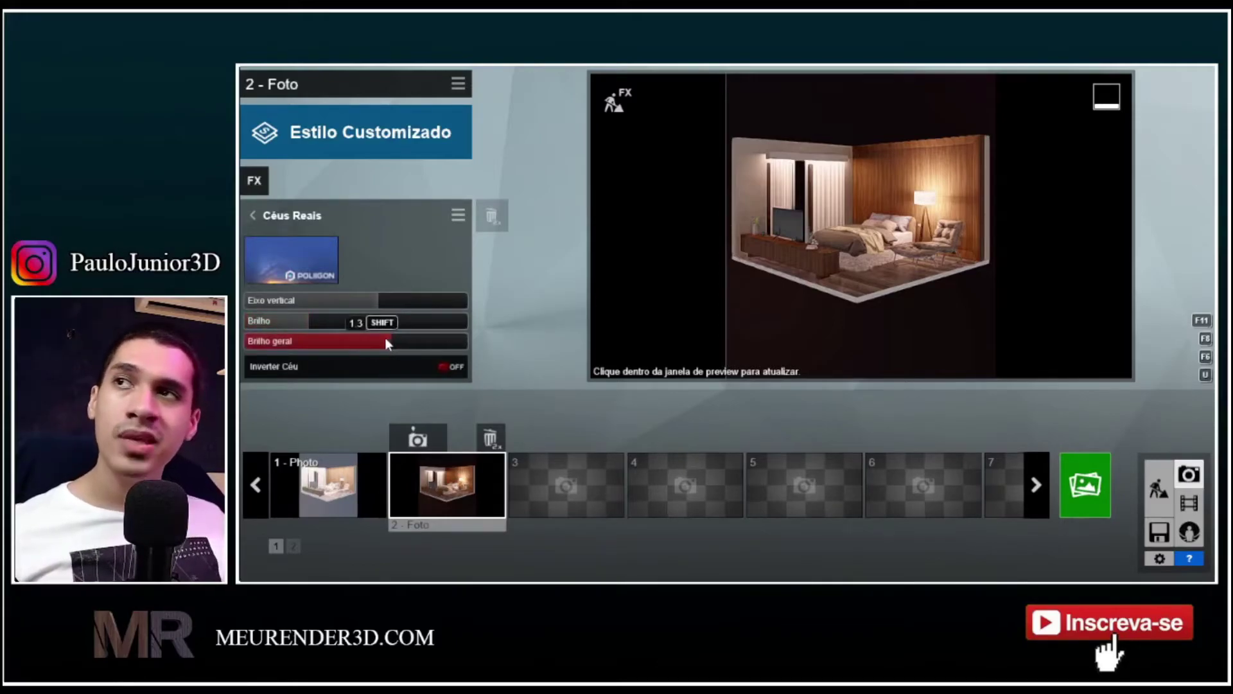
click(303, 259)
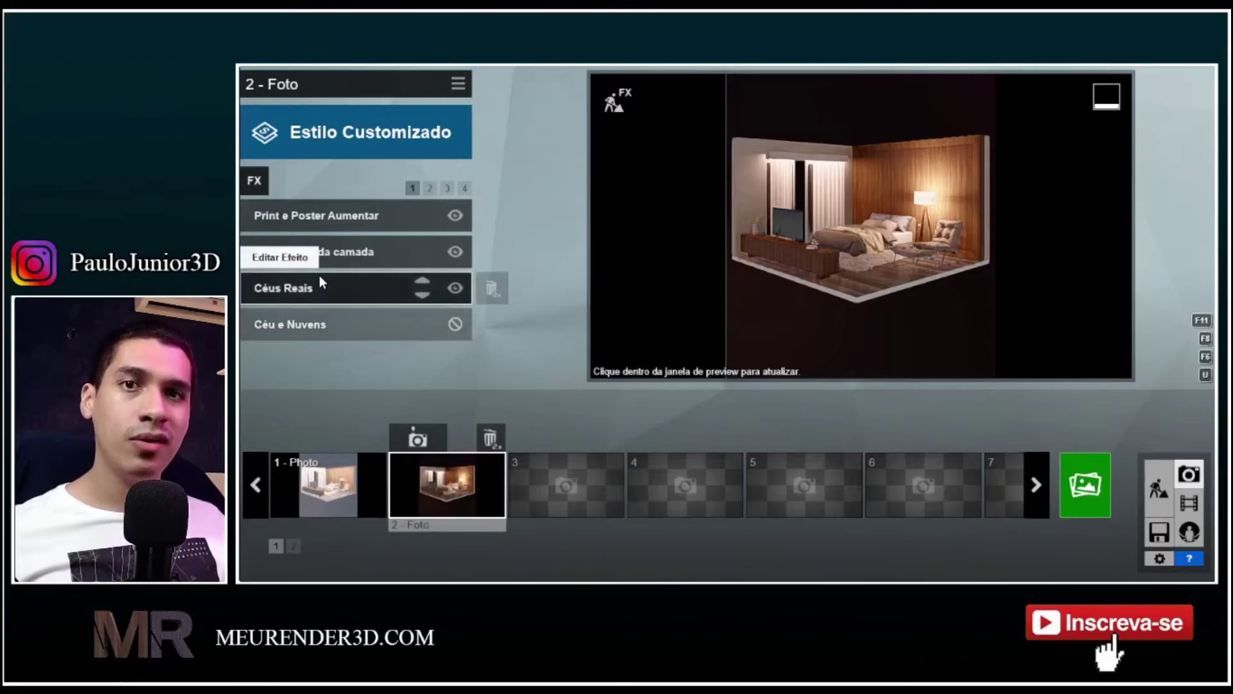
click(351, 251)
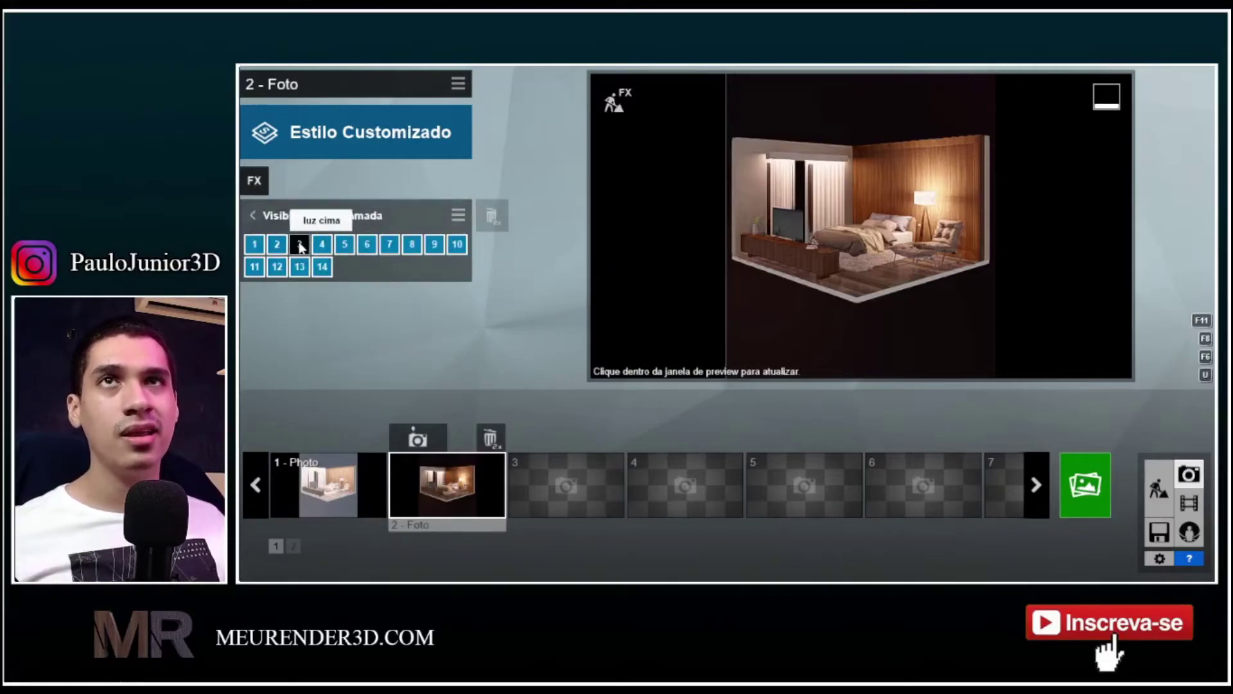
Step: Show and hide the "luz cima" layer in photo 2 to compare its effect, and refresh the preview
click(300, 245)
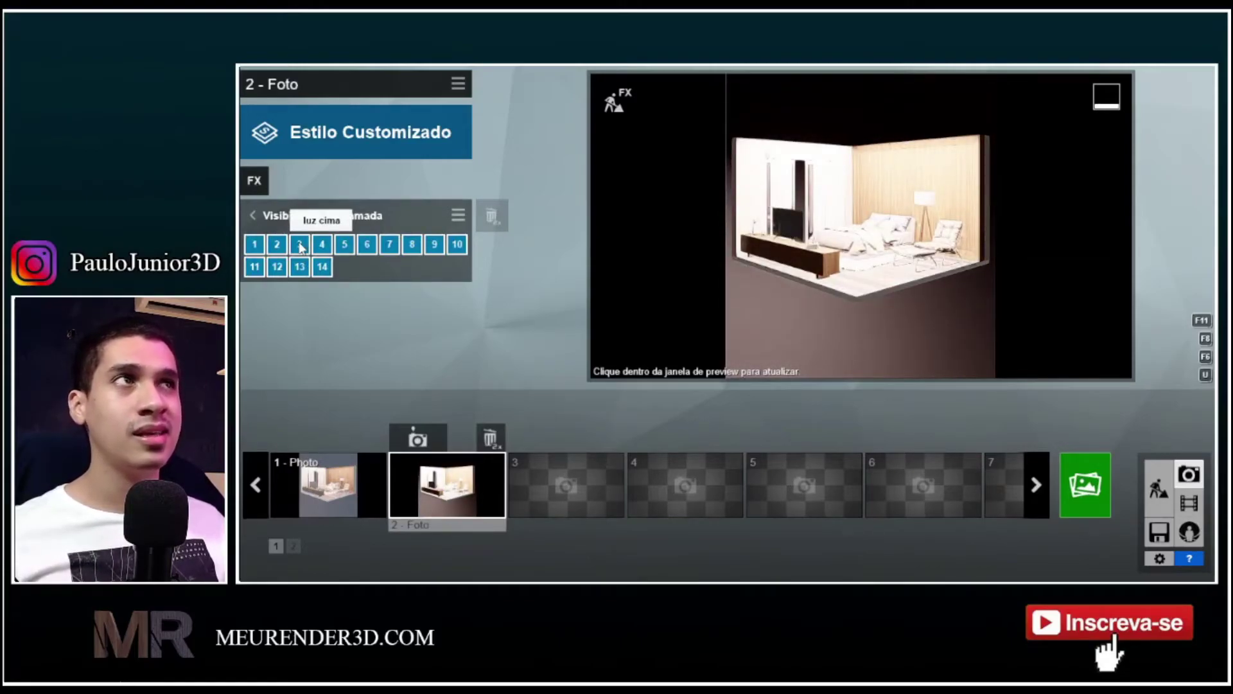
click(300, 246)
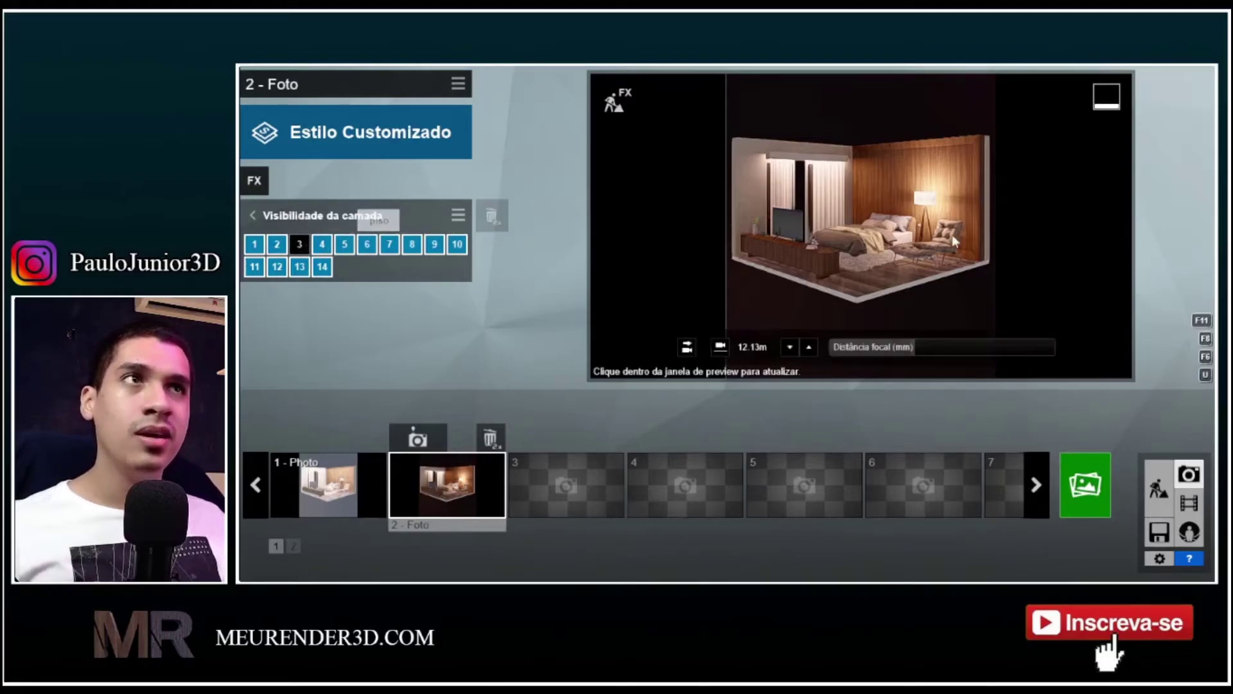
click(949, 255)
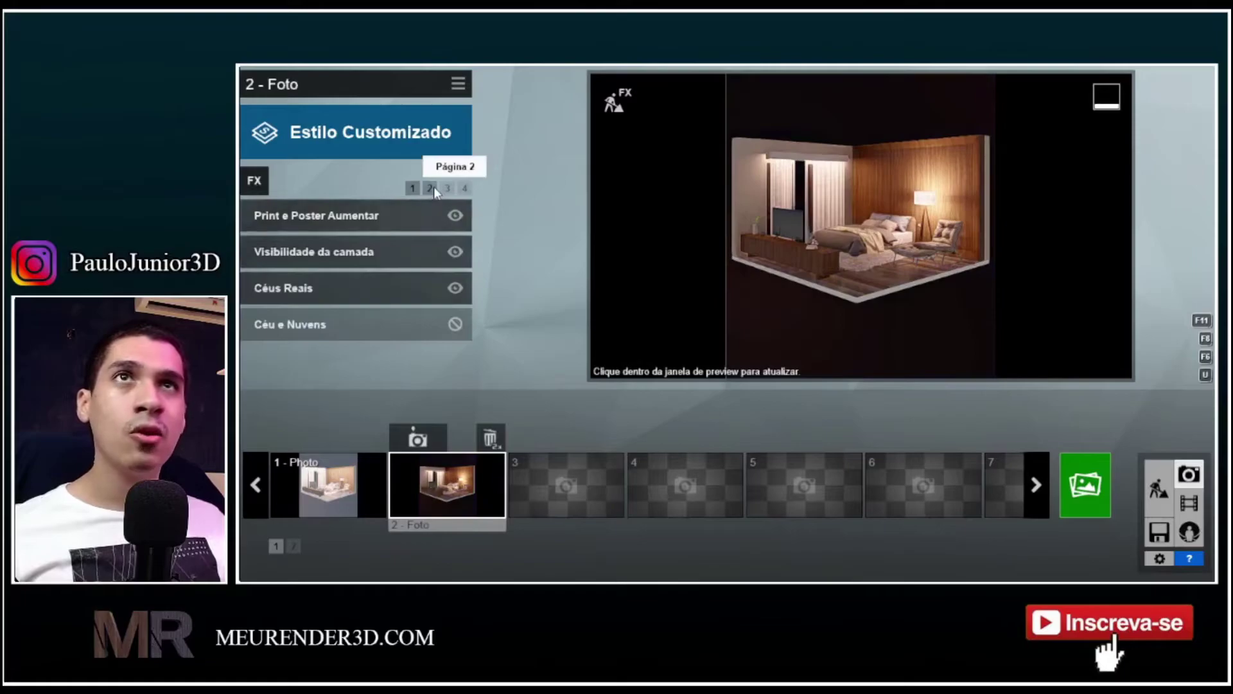
Step: On photo 2's second effects page, check "Exposição" and set the "Luz do céu" saturation to 1.6
click(435, 187)
click(276, 214)
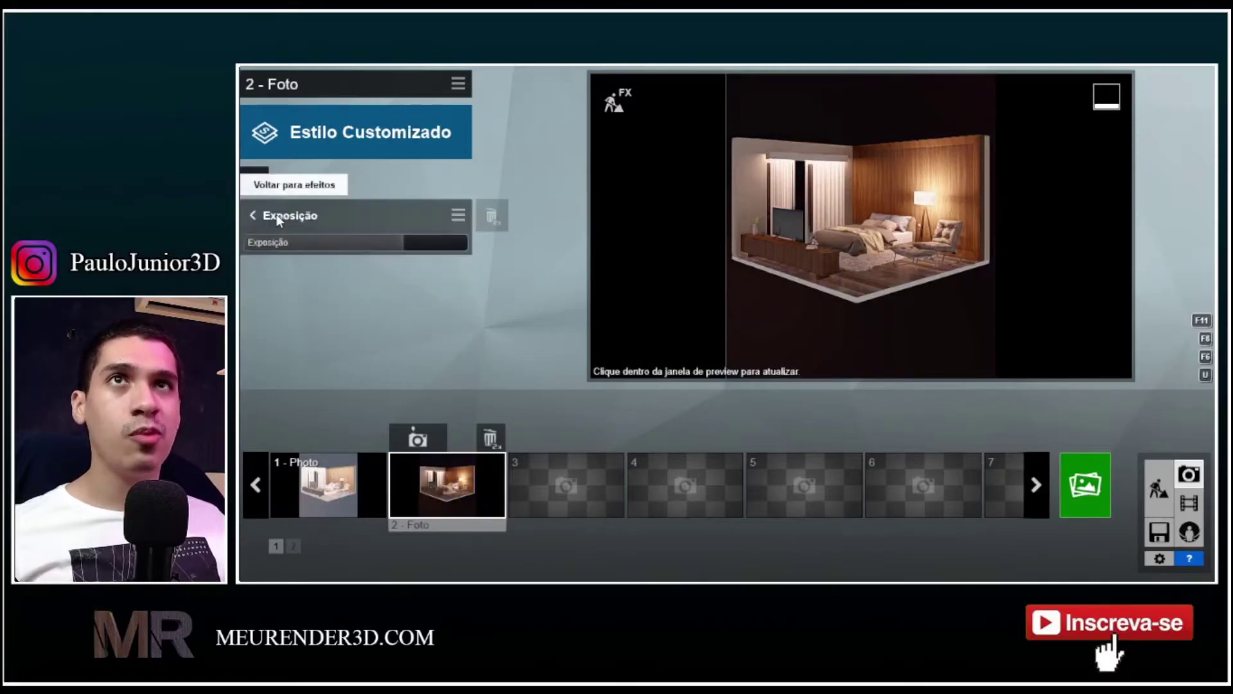
click(406, 241)
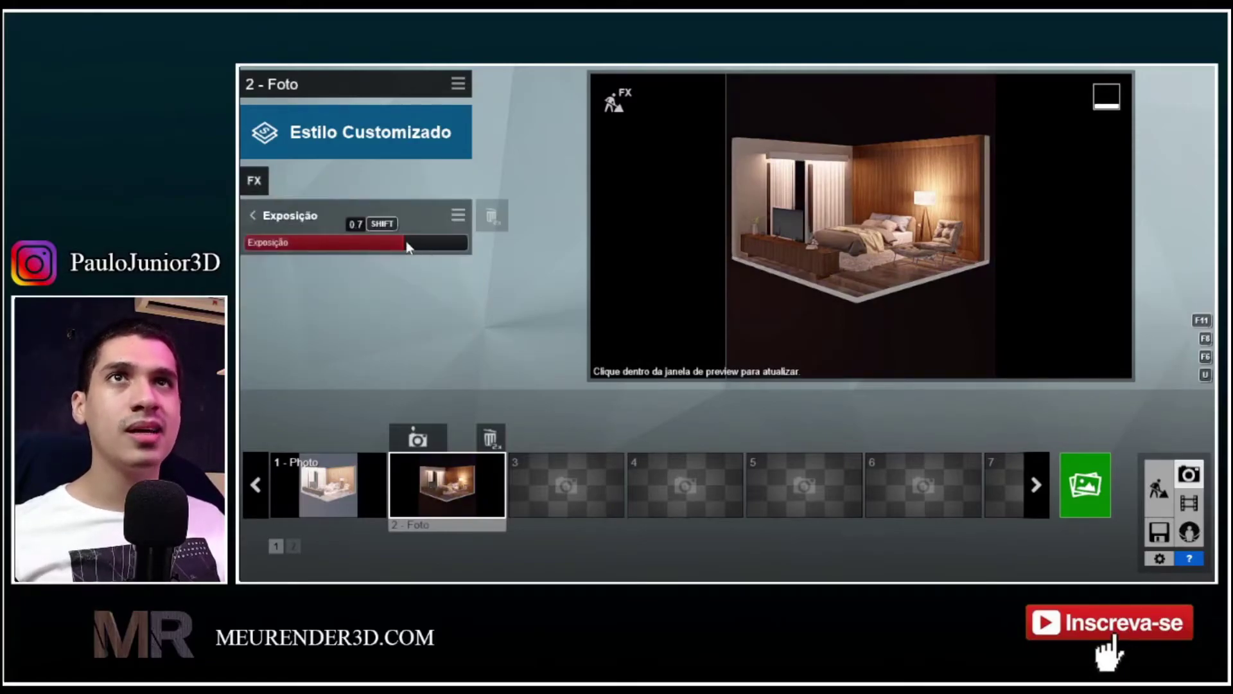
click(252, 212)
click(289, 239)
drag(315, 258, 423, 256)
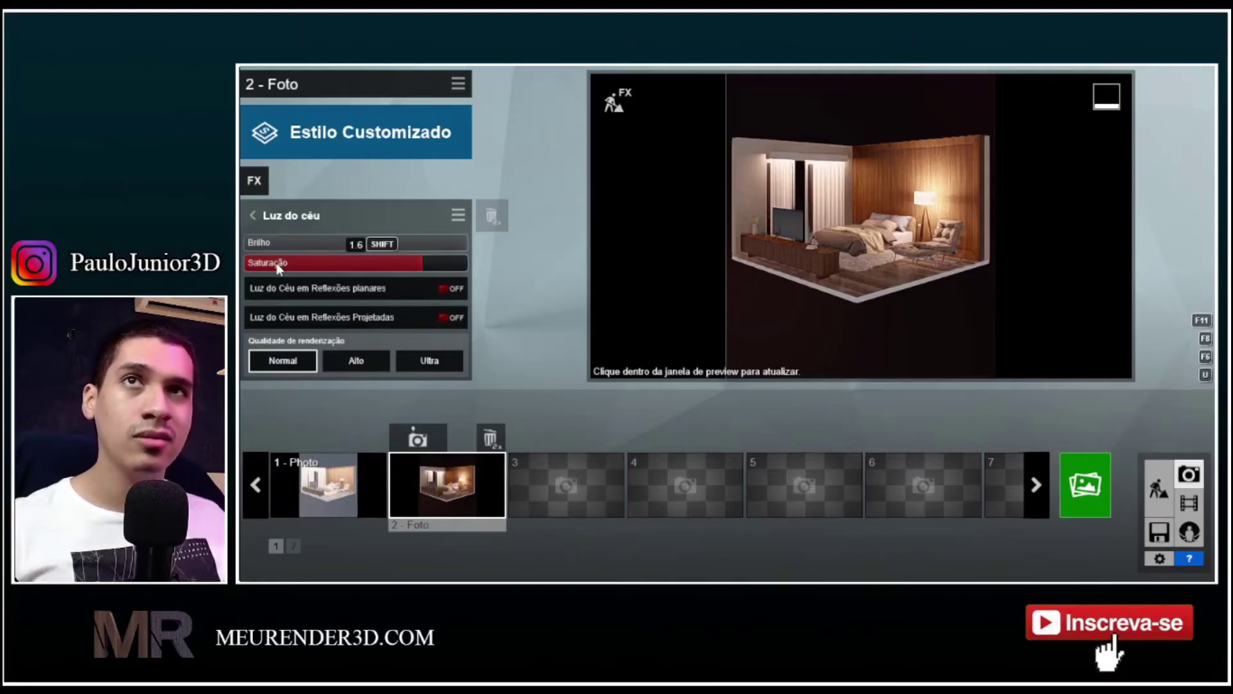
click(253, 216)
Step: Examine photo 2's "Correção de Cor" and "Aguçar" settings
click(339, 287)
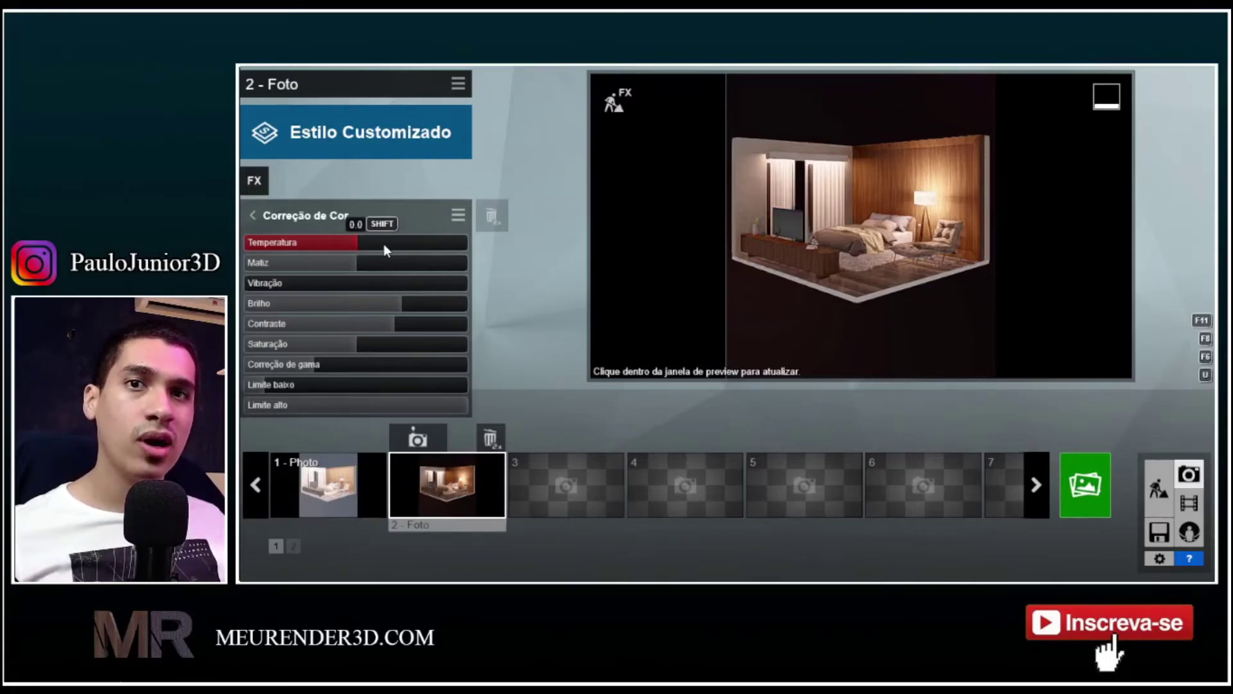
click(252, 215)
click(317, 324)
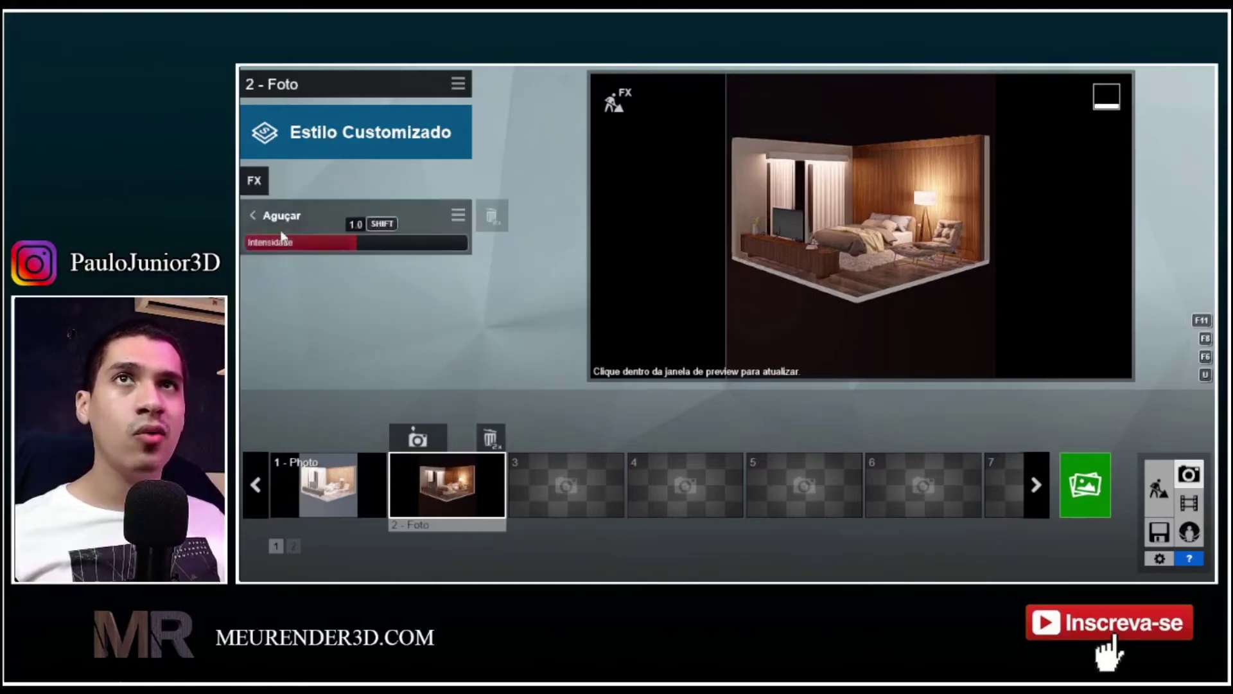
click(252, 214)
Step: Examine photo 2's "Hyperlight" and "Reflexão" effects, including the reflection plane editor
click(444, 188)
click(253, 214)
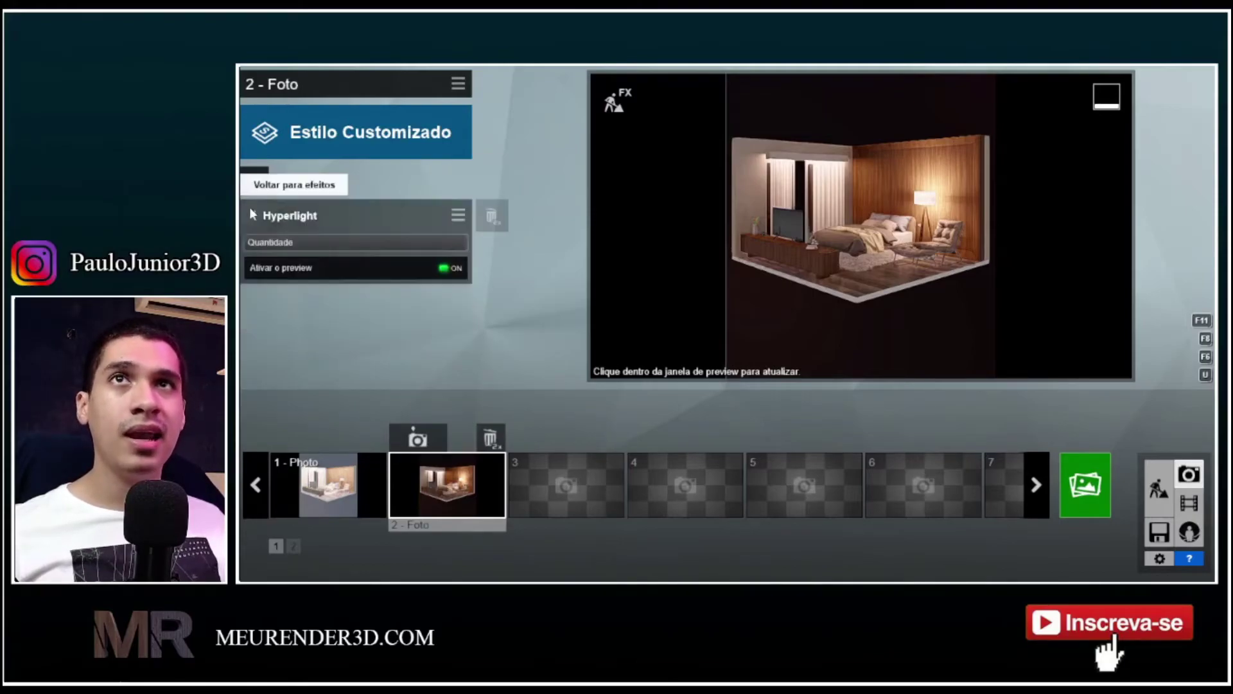
click(249, 214)
click(345, 253)
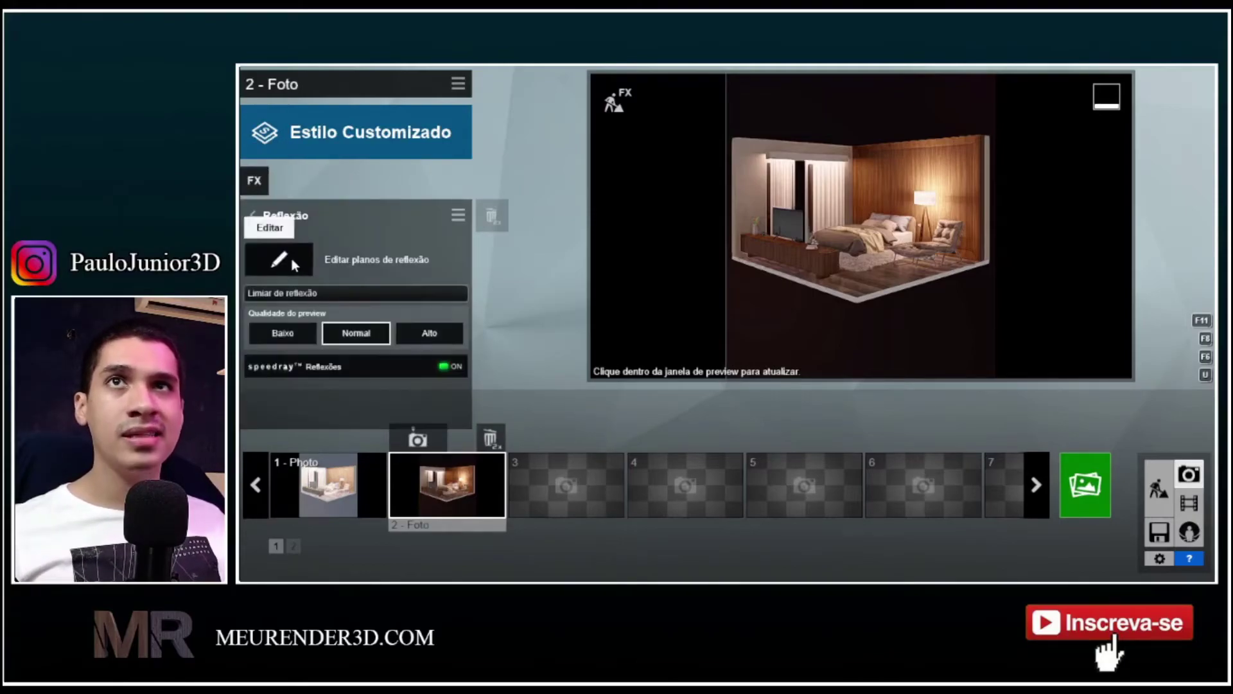
click(291, 258)
click(1188, 549)
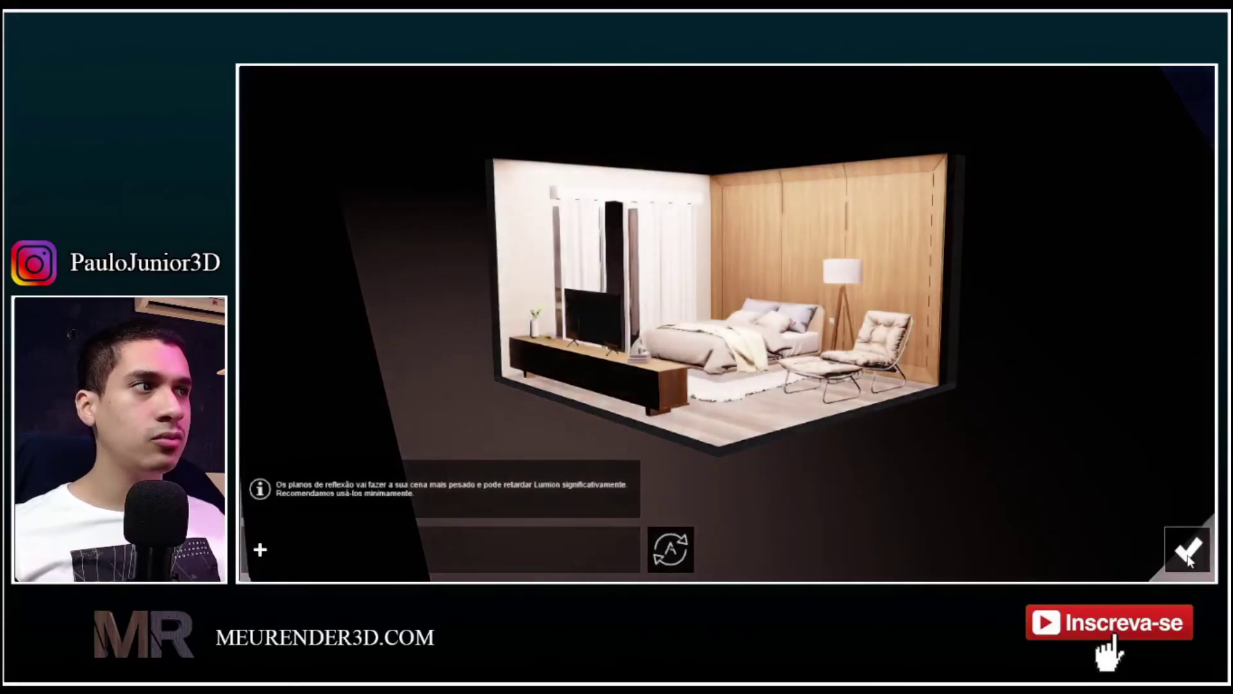
Step: Examine photo 2's "Sombra" settings and show the last effects page with "Sobreposição de imagem"
click(295, 287)
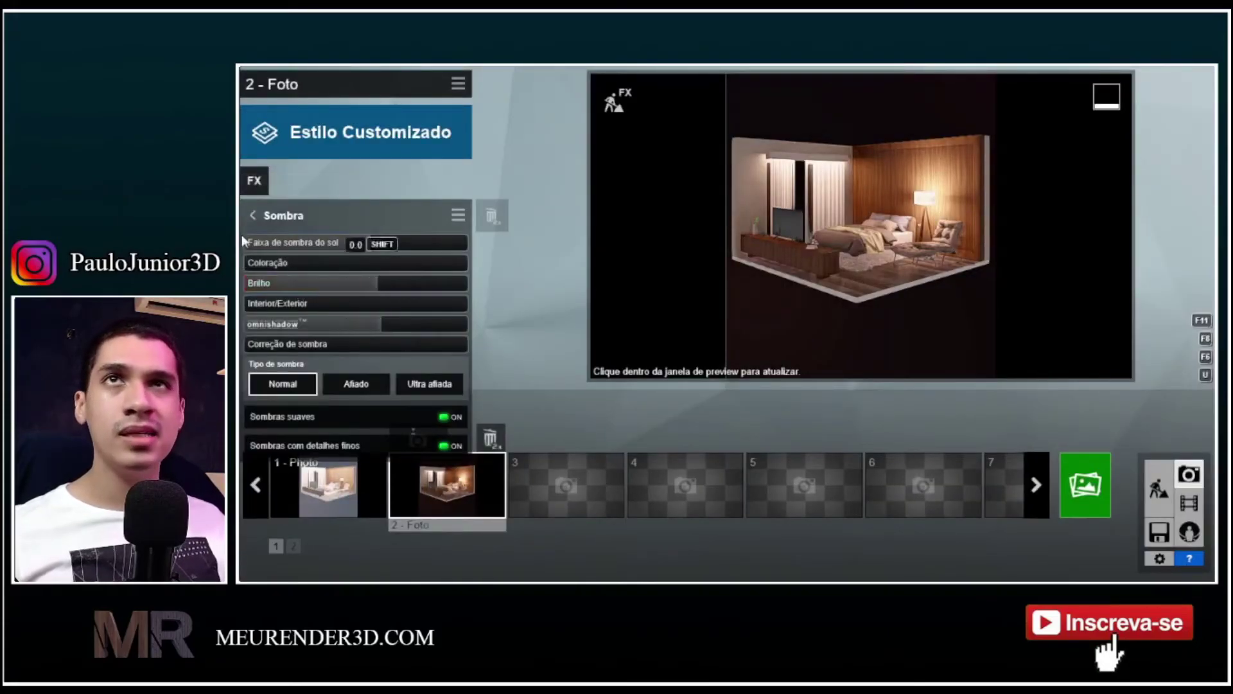
click(251, 214)
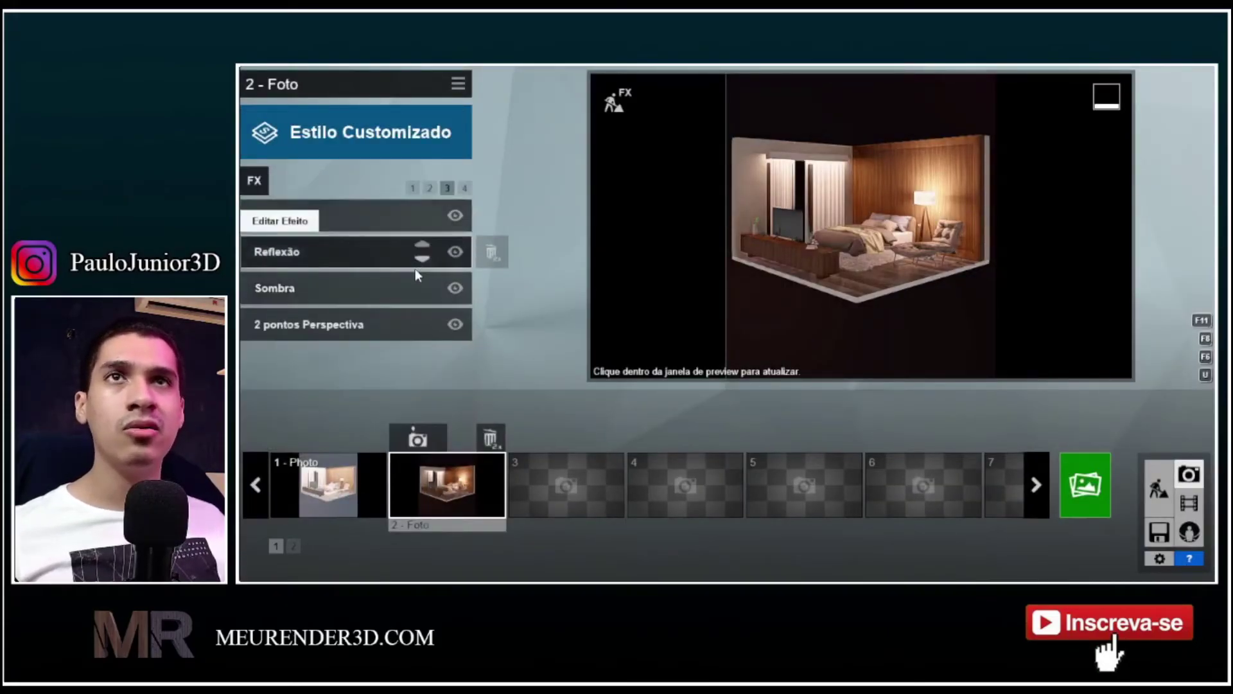
click(464, 187)
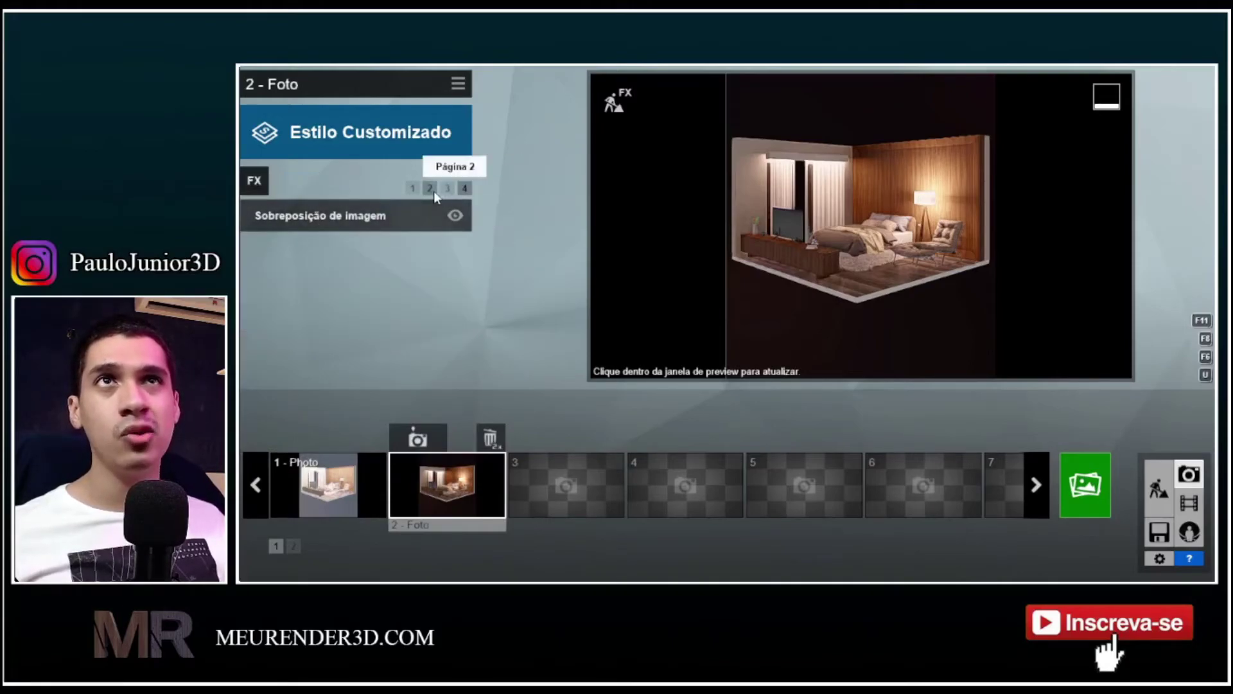
Step: Refresh photo 2's preview from the first effects page and revisit the saturation of "Luz do céu"
click(413, 187)
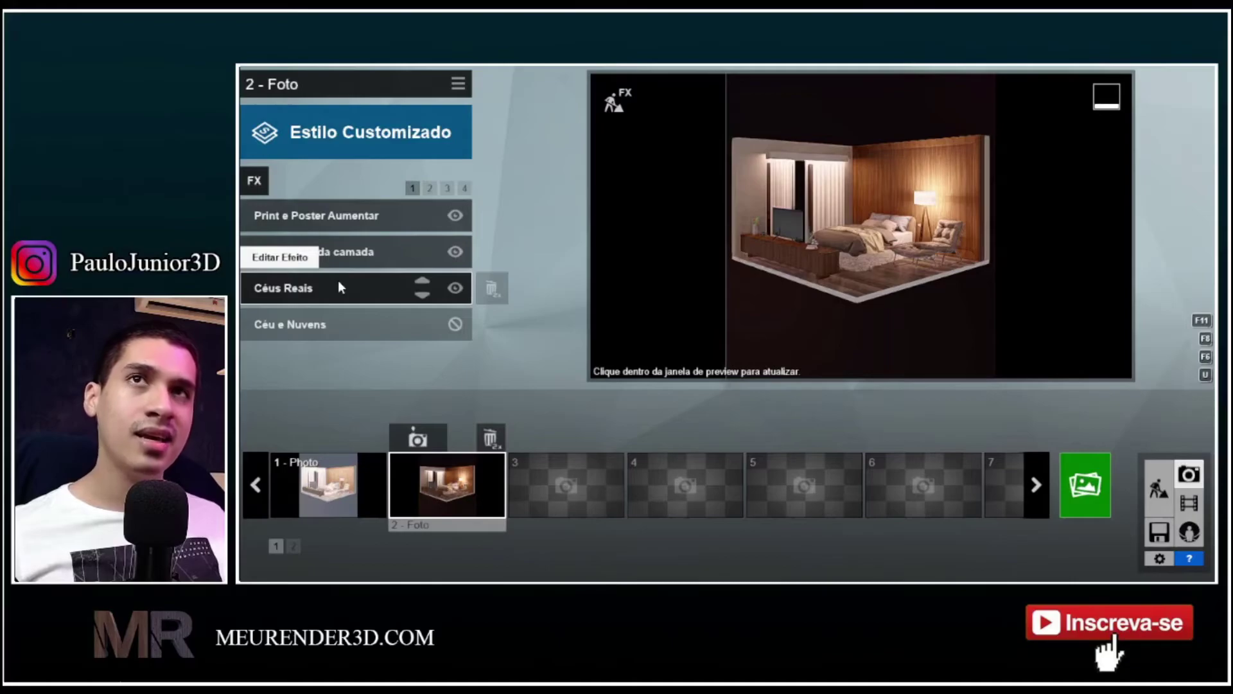
click(838, 253)
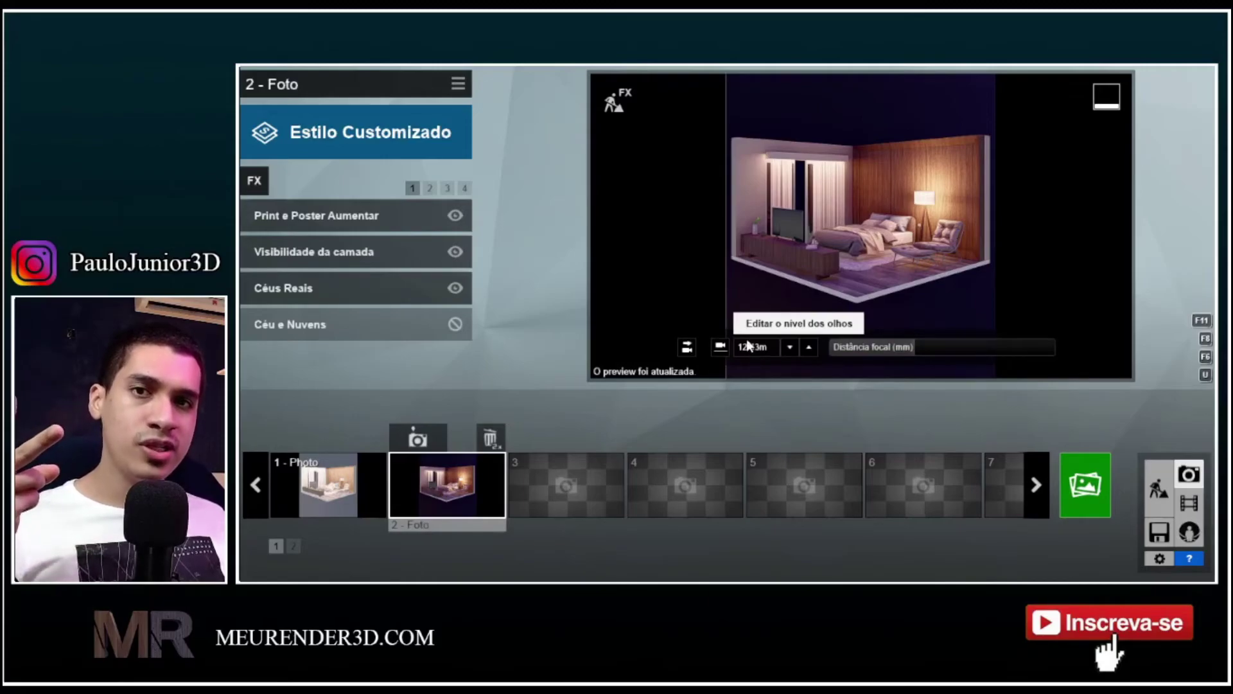
scroll(309, 247, down, 1)
click(317, 260)
mouse_move(423, 260)
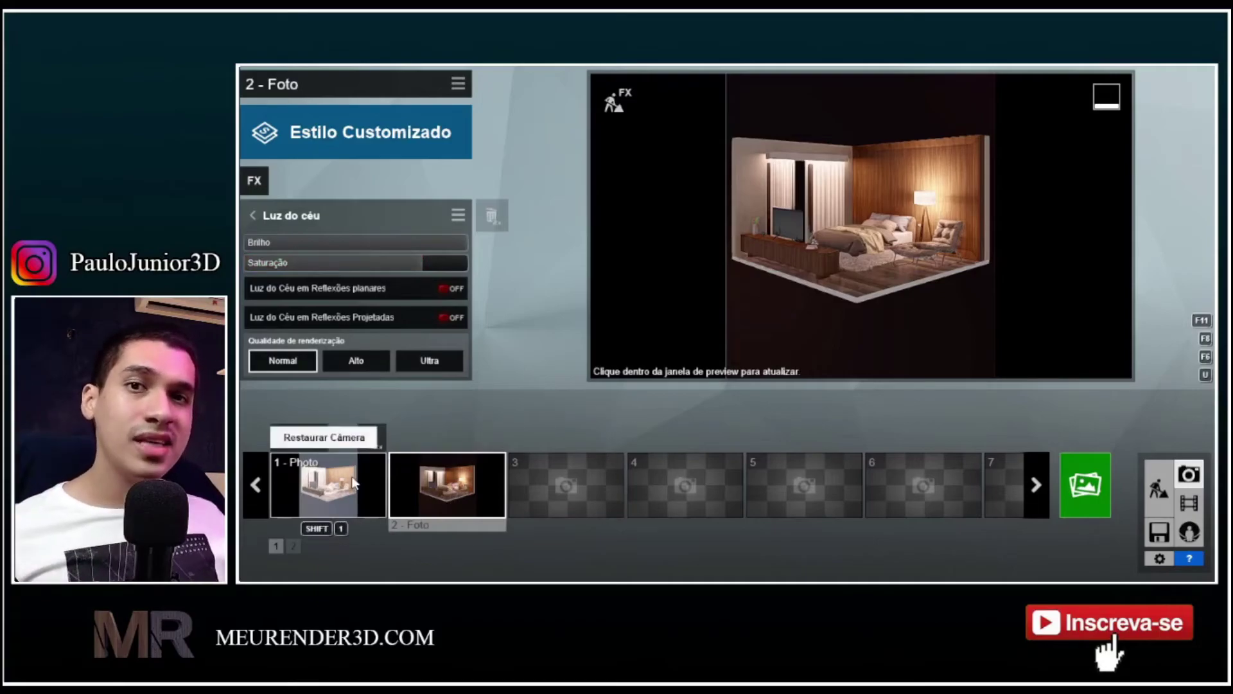
Step: Compare the day and night versions by refreshing the previews of photo 1 and photo 2 in turn
click(331, 483)
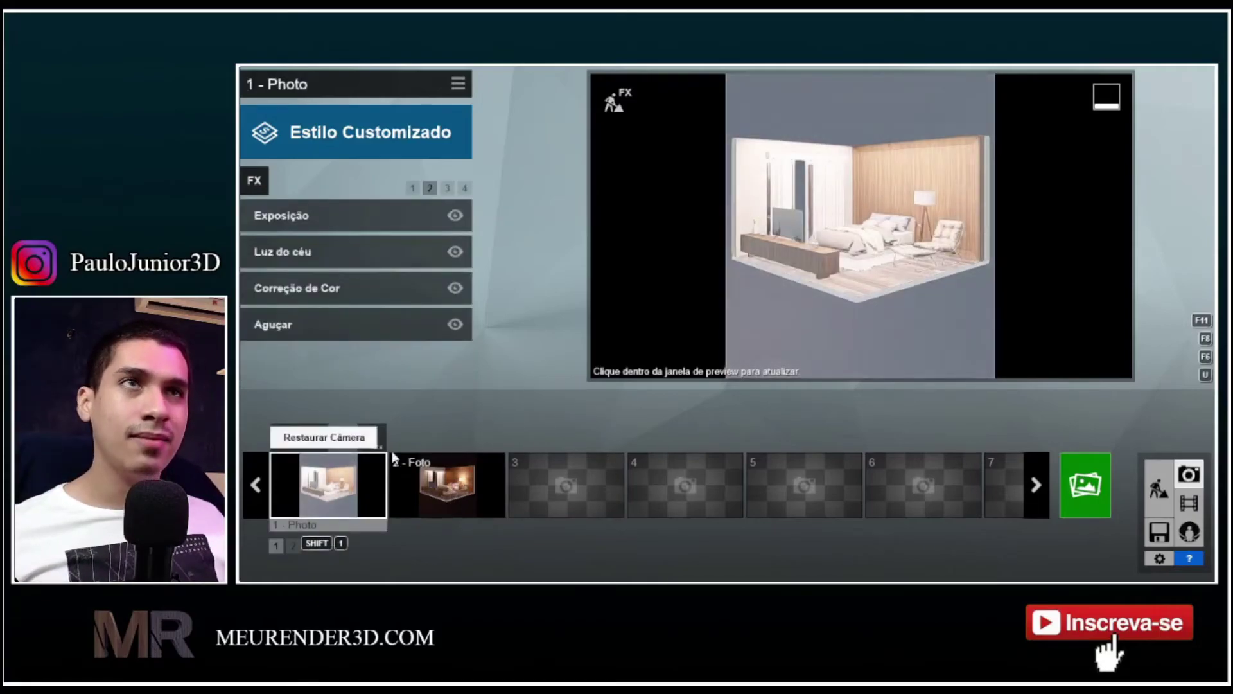
click(934, 292)
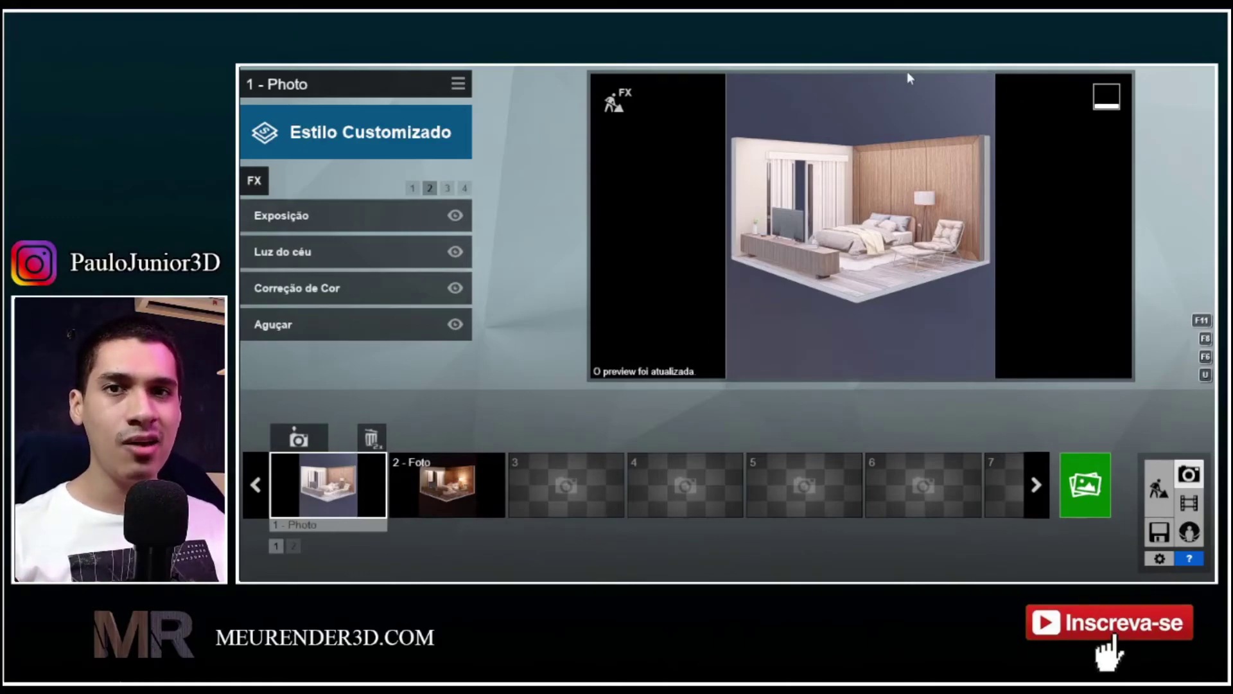
mouse_move(977, 288)
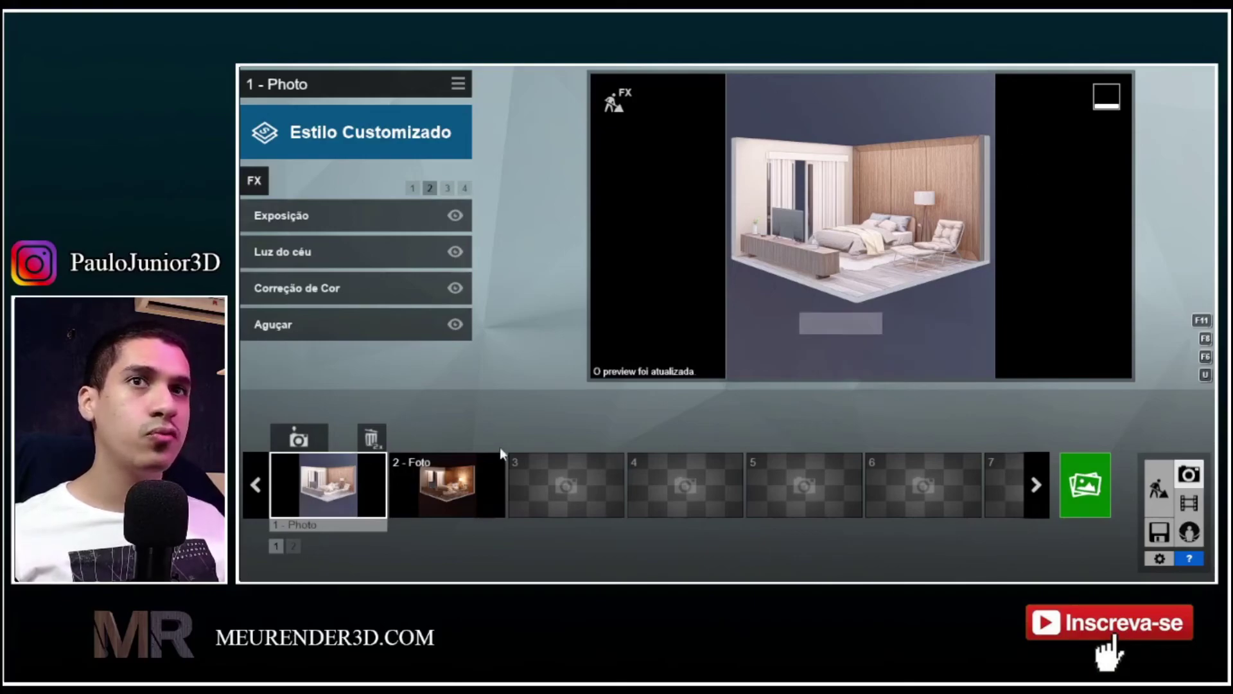
click(454, 488)
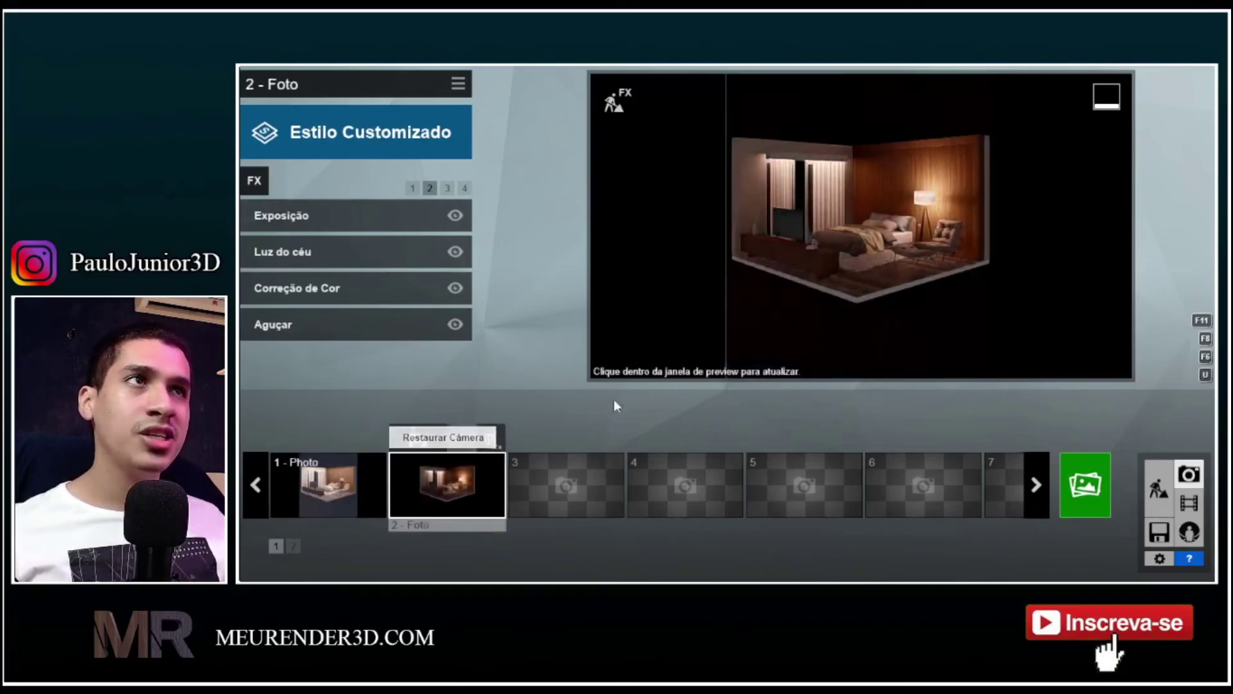
click(936, 300)
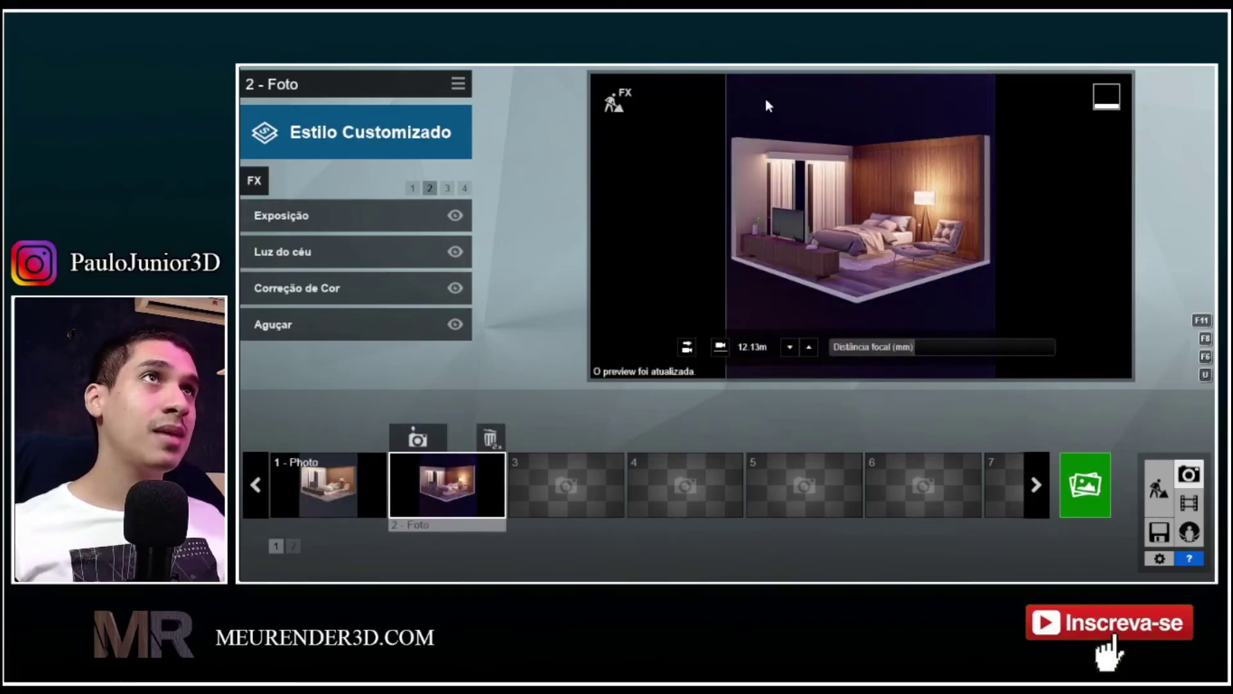